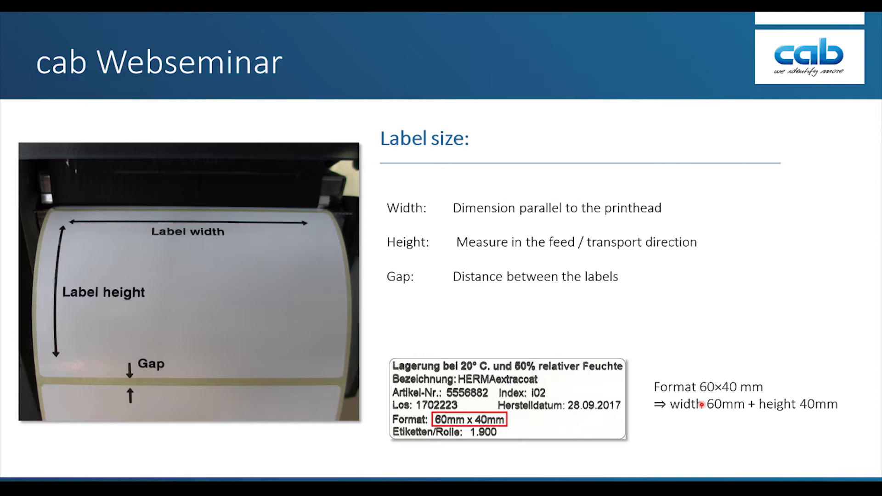
# Step: Switch from the webseminar slideshow to the cablabel S3 Lite welcome page
pyautogui.hotkey('alt', 'Tab')
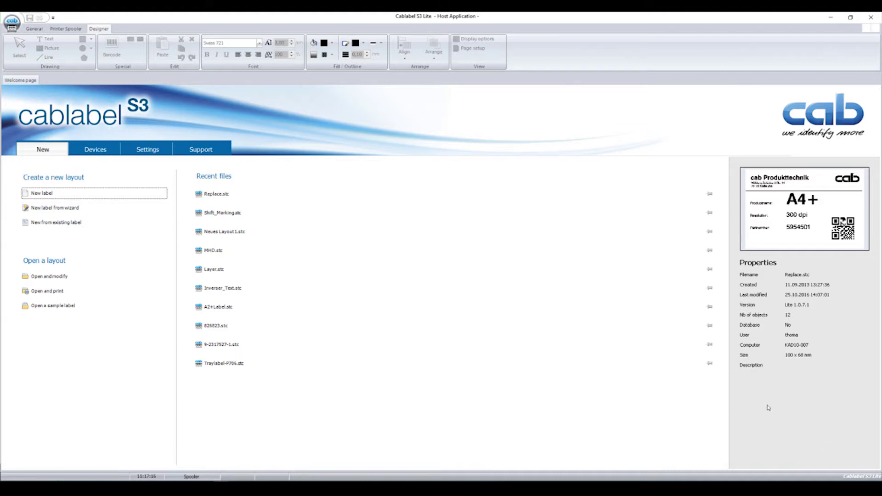
# Step: Start a new blank label with width 40 mm and height 50 mm
pyautogui.click(97, 194)
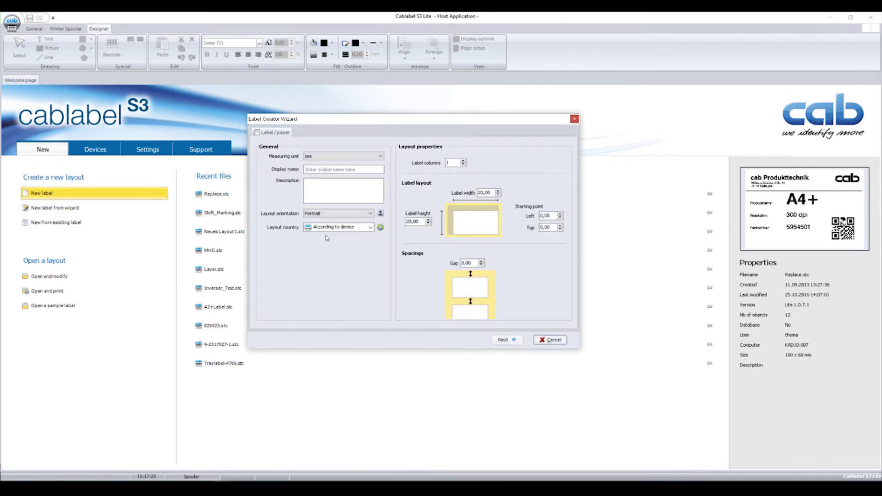
pyautogui.moveTo(492, 193); pyautogui.dragTo(467, 193)
pyautogui.write('40')
pyautogui.click(421, 222)
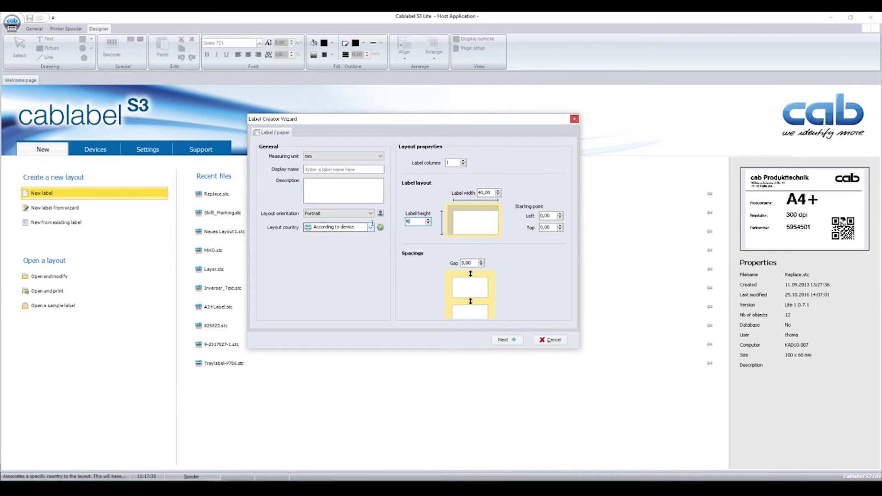
pyautogui.write('50')
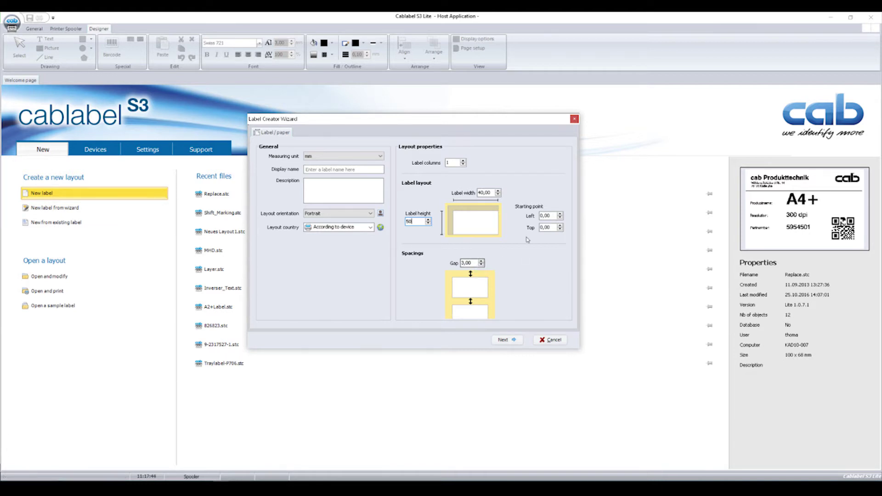
pyautogui.click(540, 227)
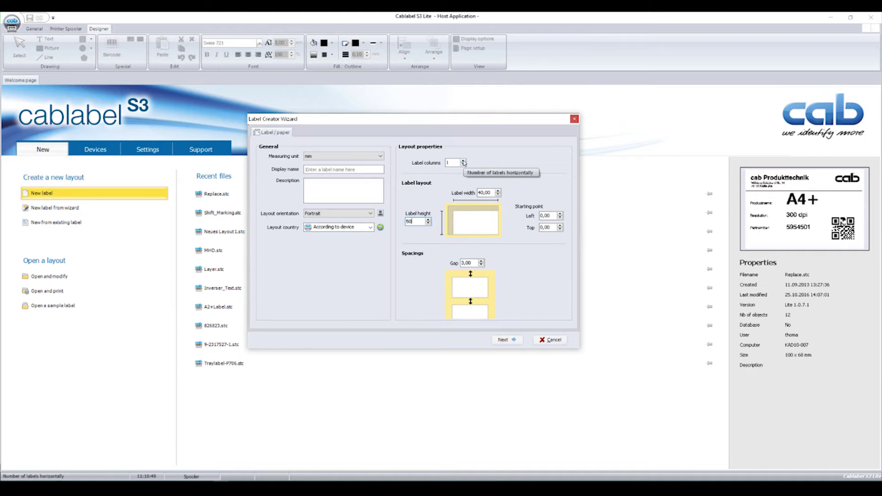
# Step: Set 2 label columns, 20 mm label width and 4 mm column gap, and finish the wizard
pyautogui.click(463, 161)
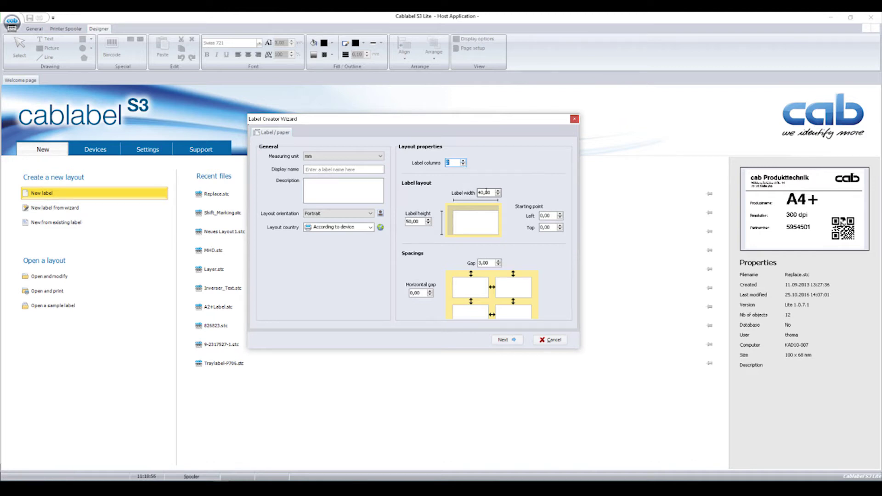
pyautogui.click(492, 194)
pyautogui.write('20')
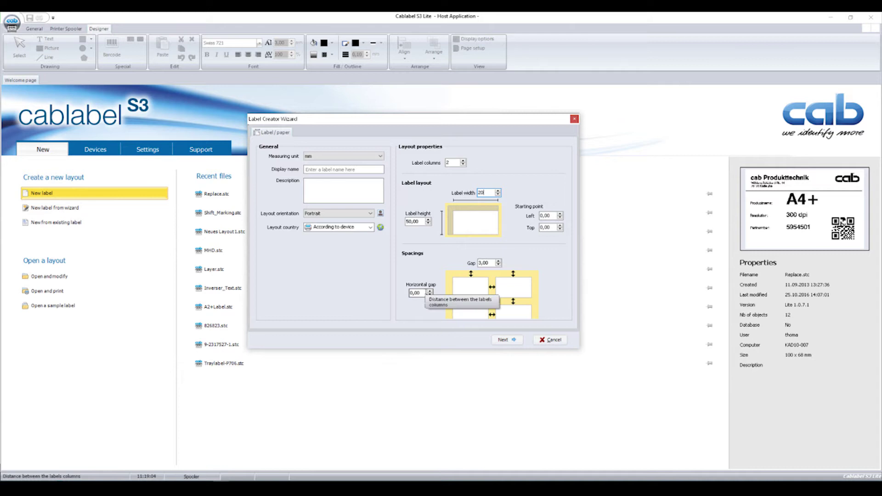
pyautogui.click(409, 292)
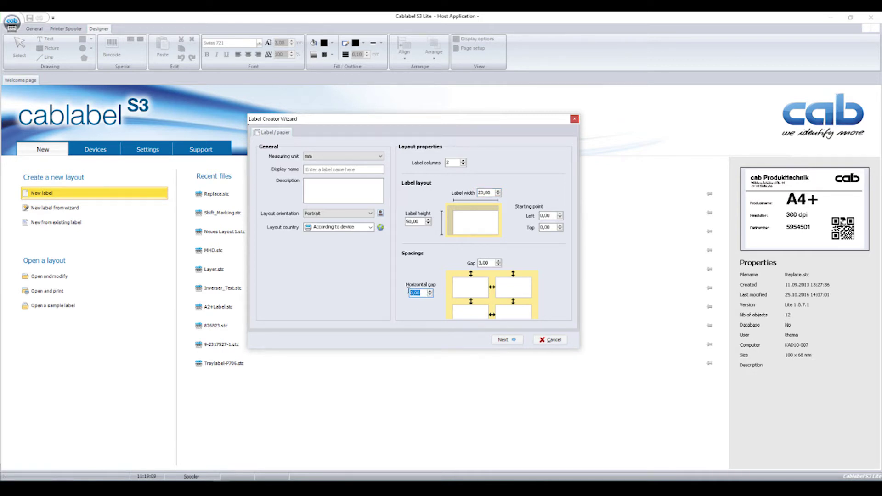
pyautogui.write('4')
pyautogui.click(508, 343)
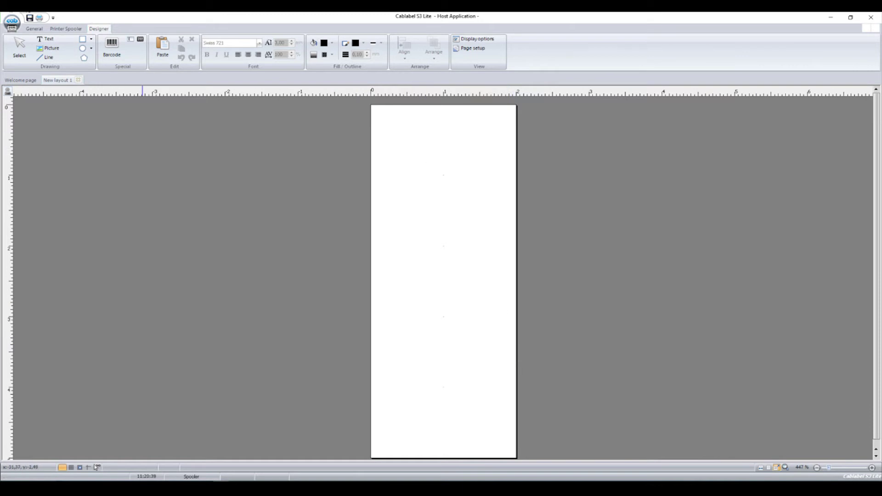
# Step: Create a layout from existing stock Polyester silver matt 3M 7818, 25 × 8 mm part 5556495
pyautogui.click(19, 81)
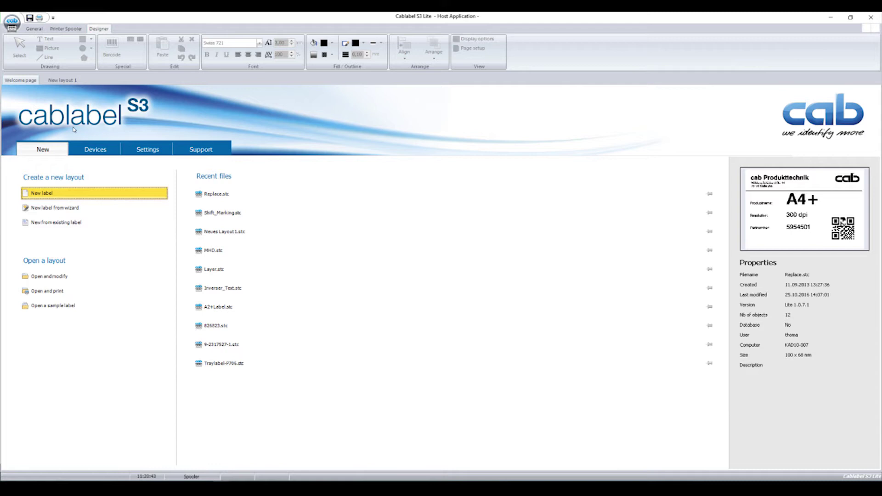
pyautogui.click(67, 210)
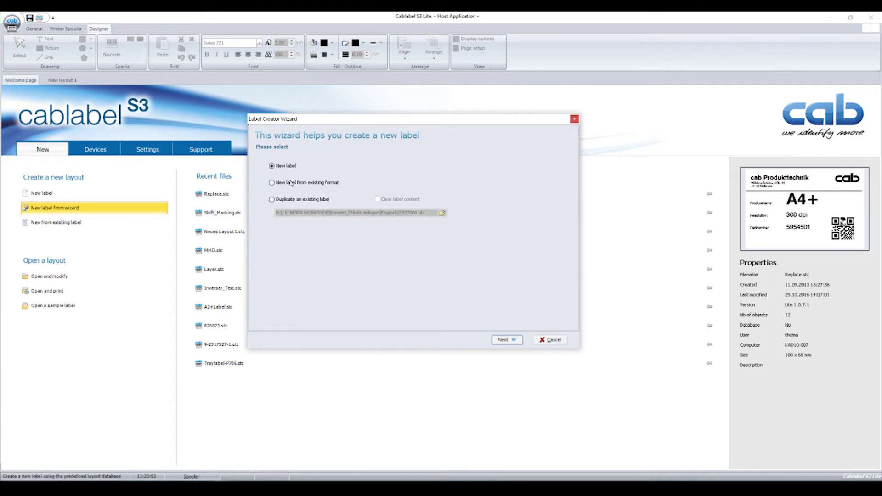
pyautogui.click(290, 183)
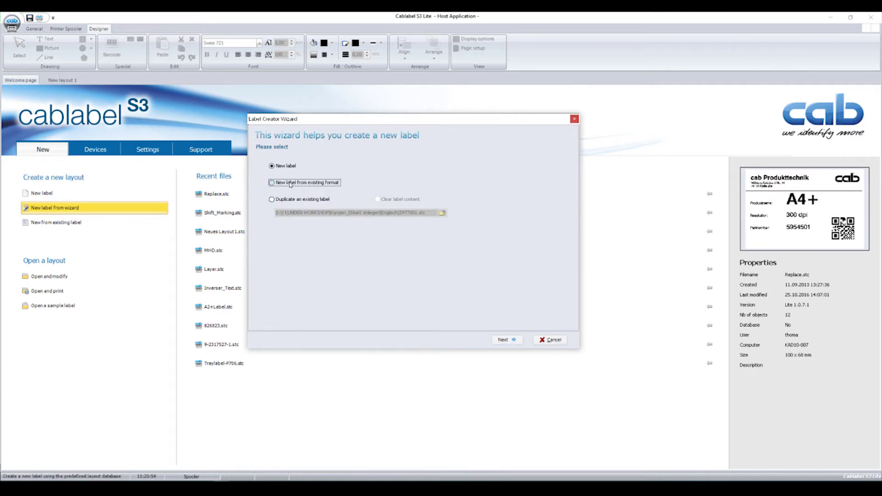
pyautogui.click(505, 340)
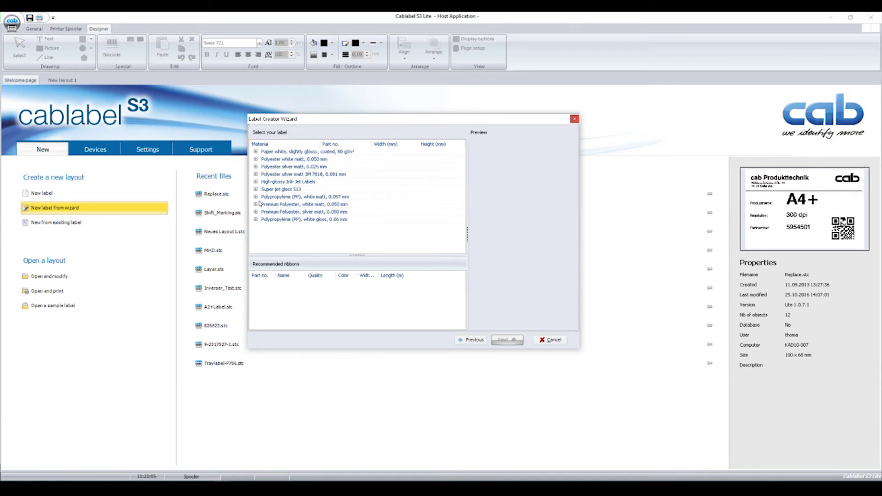
pyautogui.click(256, 175)
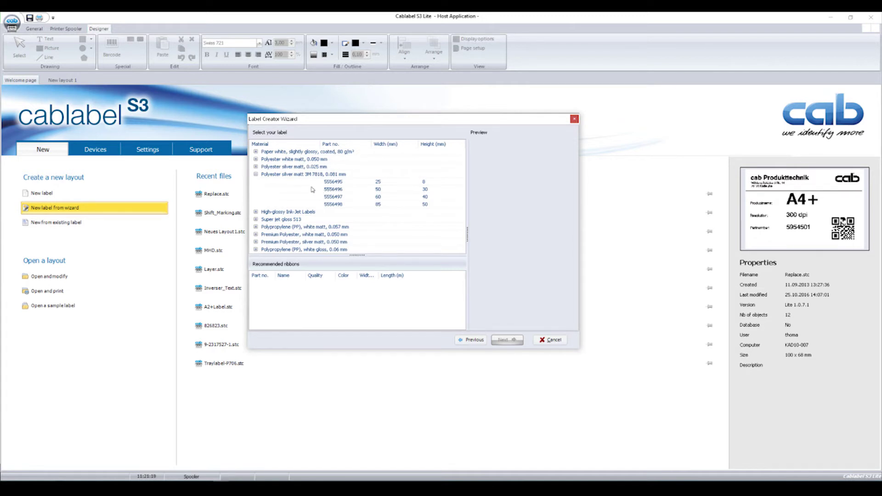
pyautogui.click(329, 181)
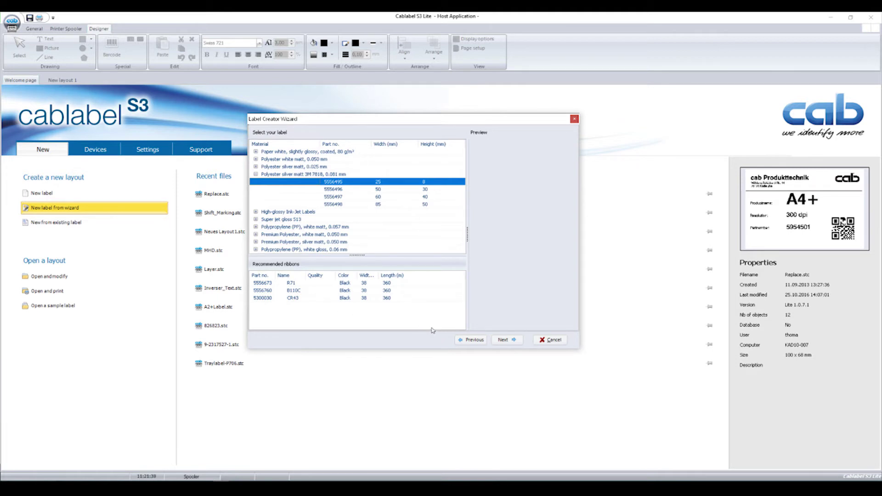
pyautogui.click(513, 344)
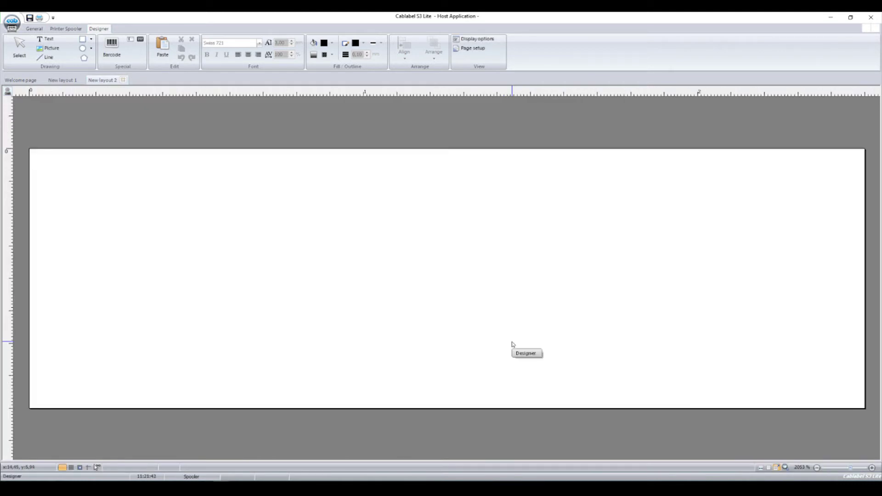
# Step: Copy the existing 5977001 label file into a new layout and select its address text block
pyautogui.click(21, 82)
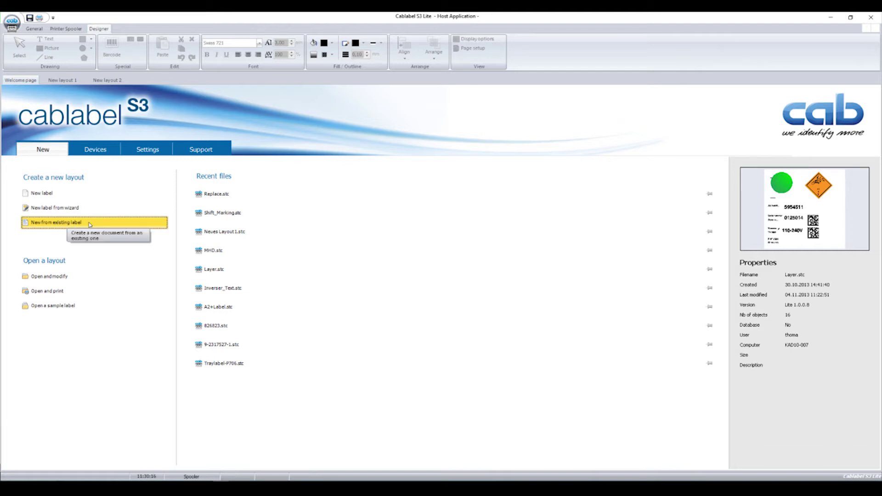
pyautogui.click(90, 224)
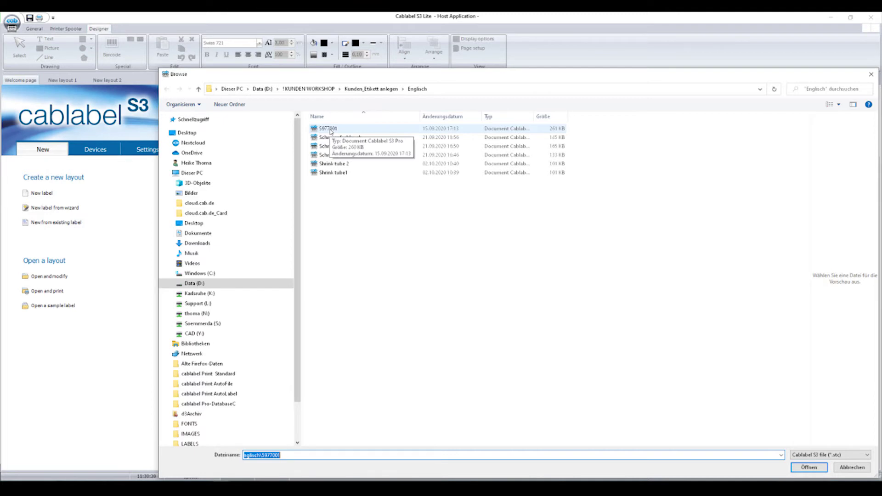
pyautogui.click(330, 131)
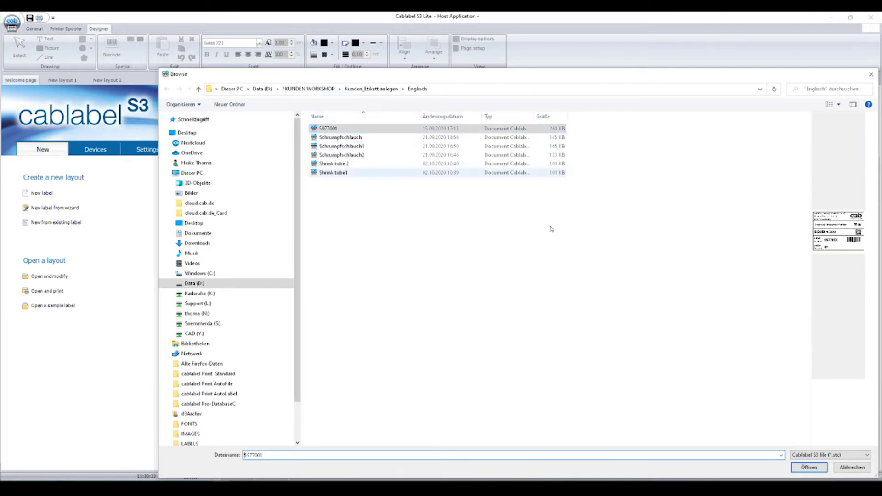
pyautogui.click(805, 468)
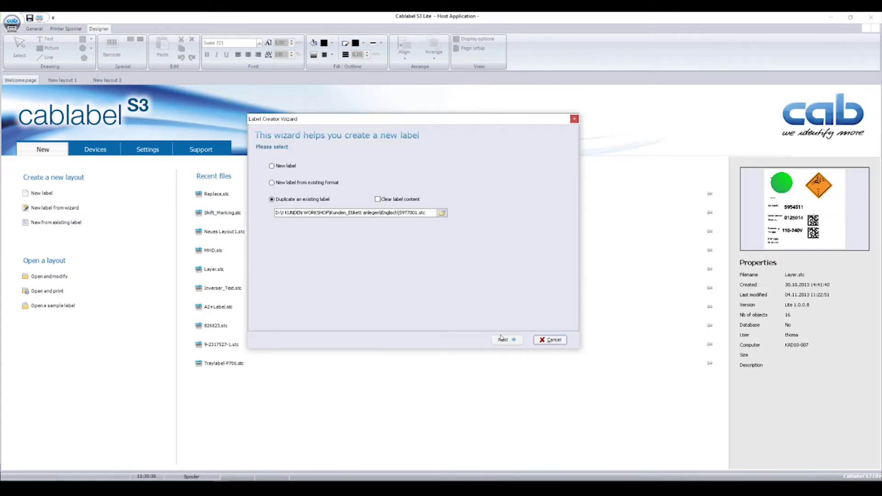
pyautogui.click(513, 343)
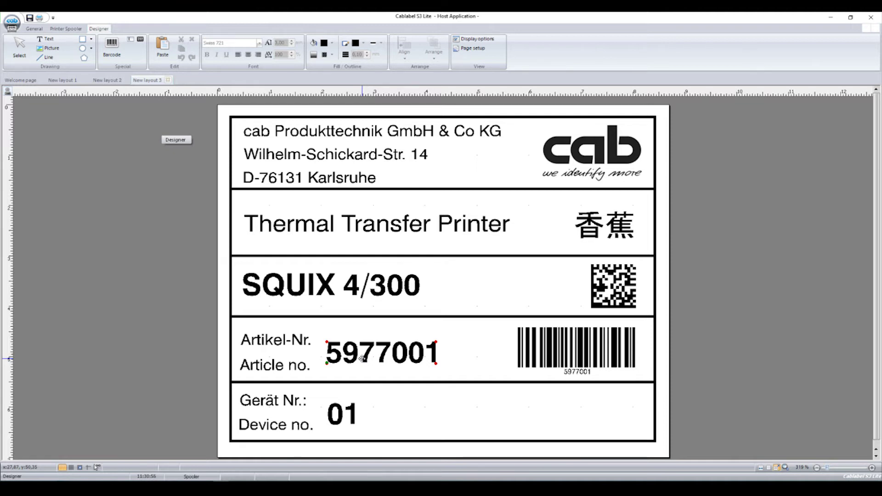
pyautogui.moveTo(173, 488)
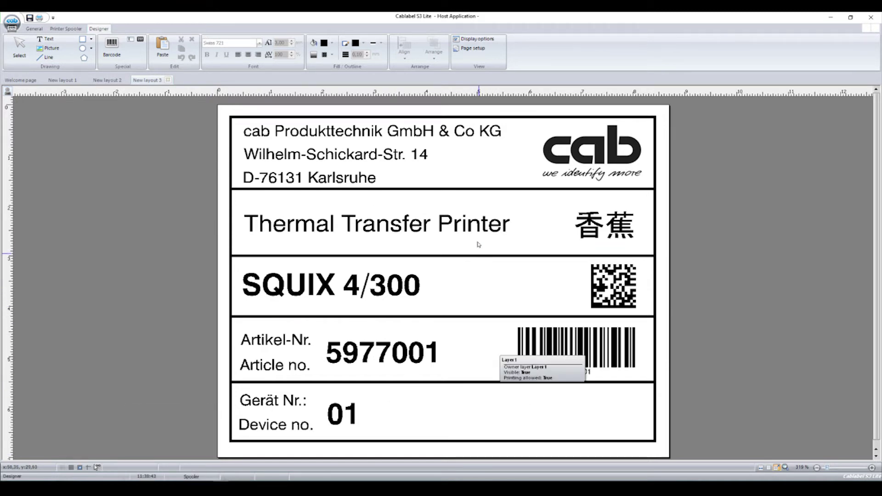
pyautogui.click(469, 125)
# Step: Set the document grid type to Line with a group count of 6
pyautogui.click(461, 113)
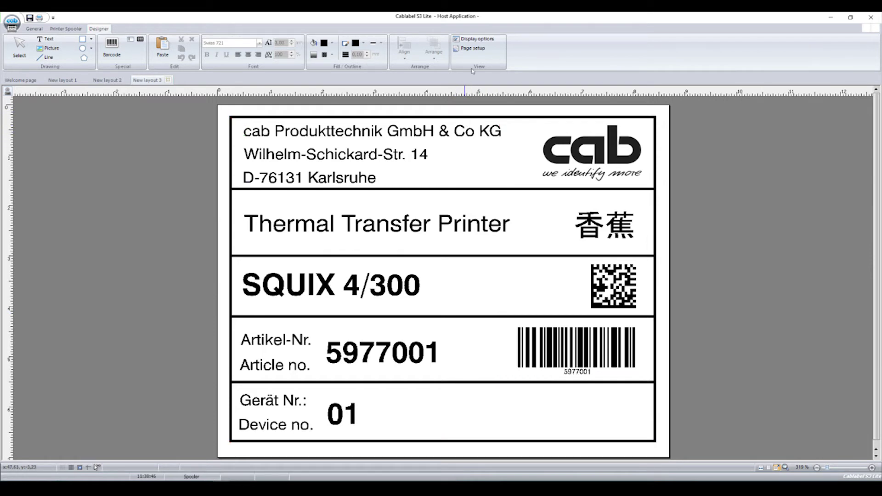
pyautogui.click(471, 40)
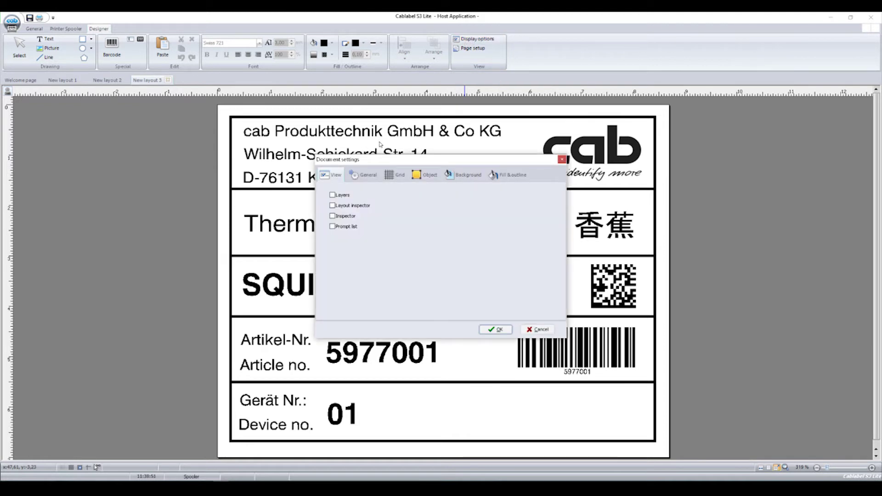
pyautogui.click(393, 175)
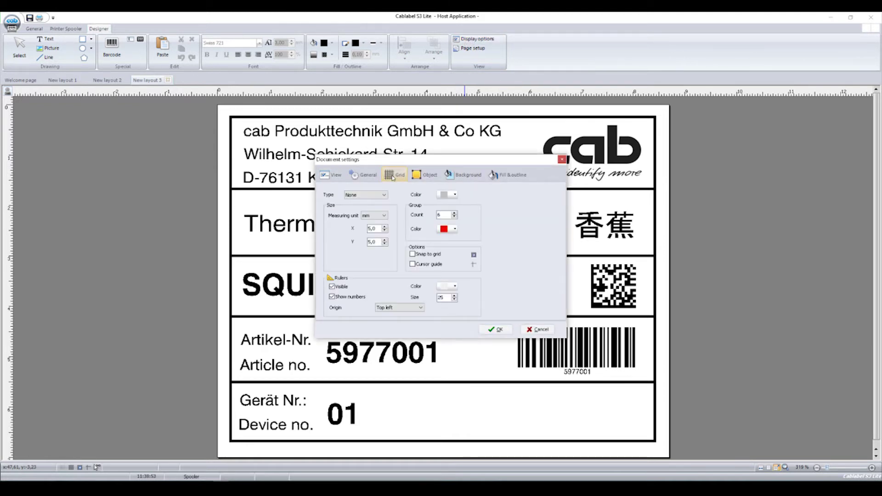
pyautogui.click(370, 196)
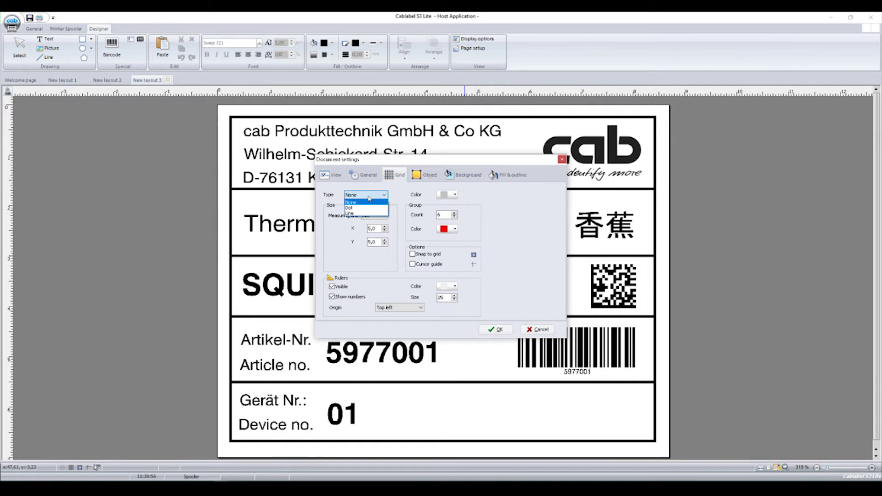
pyautogui.click(352, 214)
pyautogui.click(375, 228)
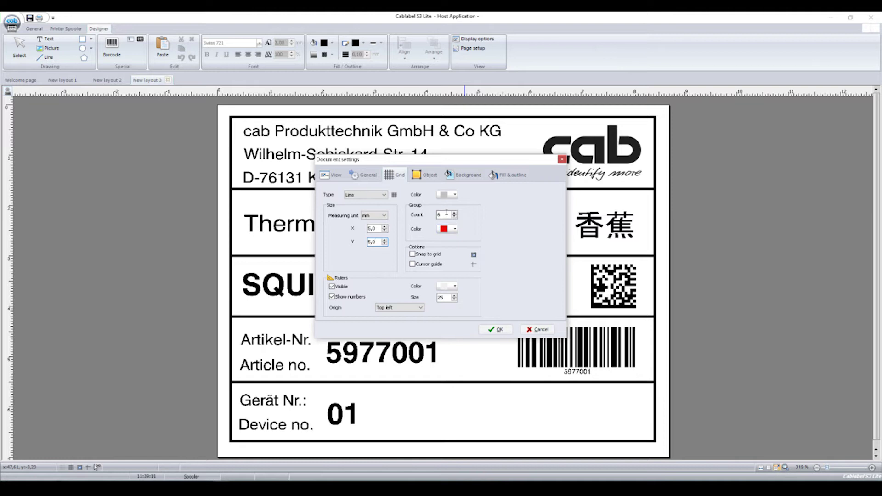
pyautogui.doubleClick(444, 214)
pyautogui.click(496, 329)
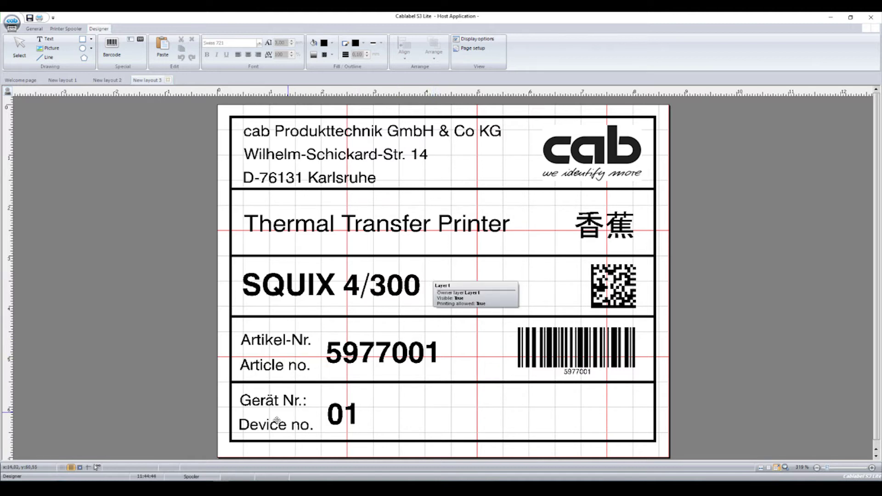
# Step: Nudge the Device no. text right and replace the line grid with a dot grid
pyautogui.click(260, 431)
pyautogui.click(259, 428)
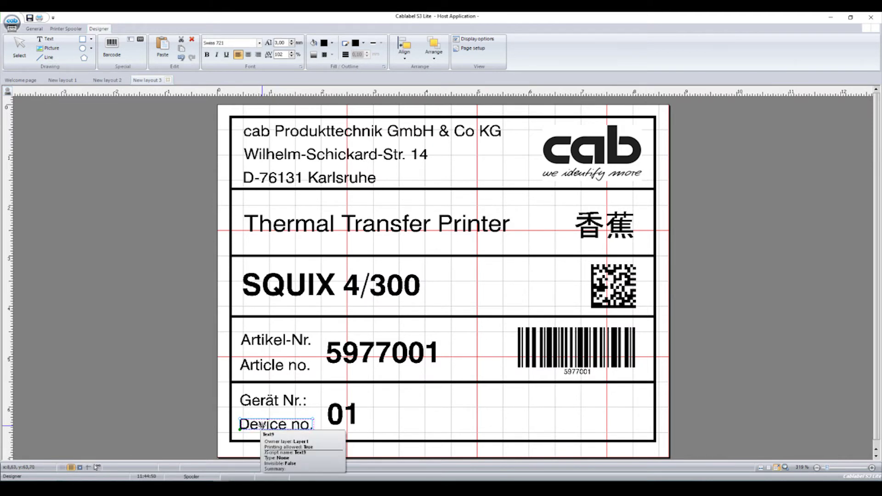
pyautogui.moveTo(262, 426); pyautogui.dragTo(264, 425)
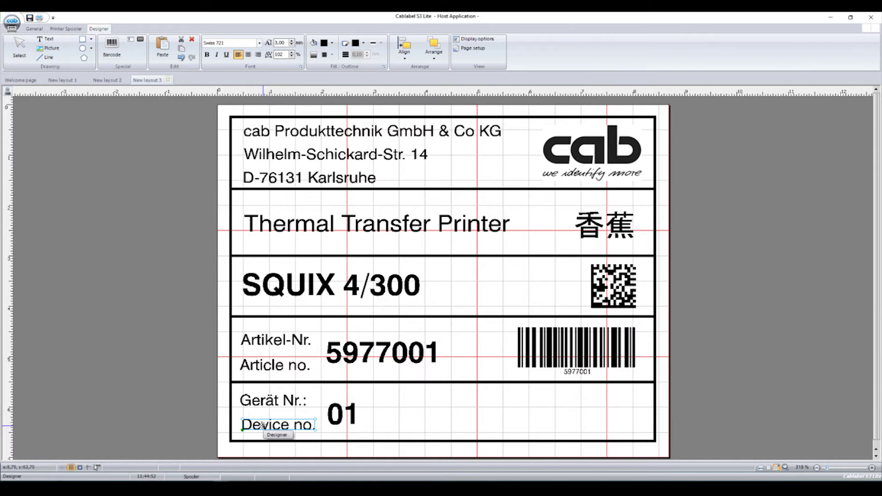
pyautogui.click(72, 468)
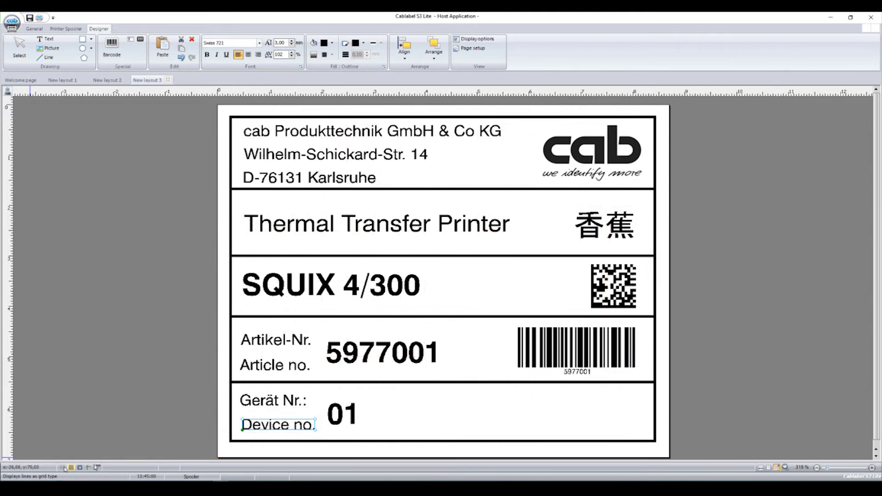
pyautogui.click(63, 468)
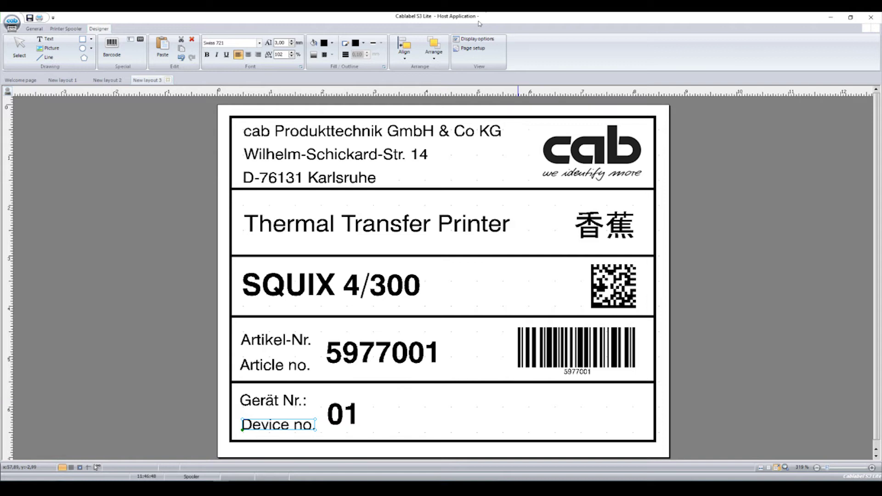
# Step: Turn on Snap to grid in the document's grid settings
pyautogui.click(477, 39)
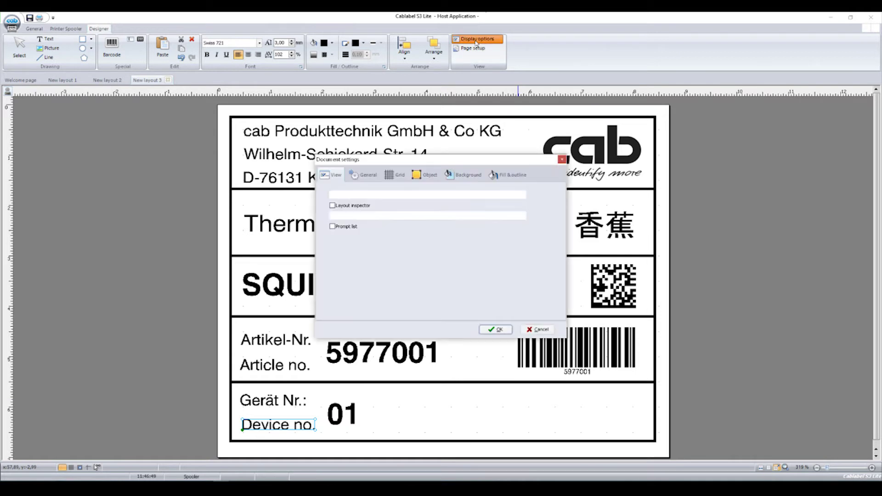
pyautogui.click(394, 175)
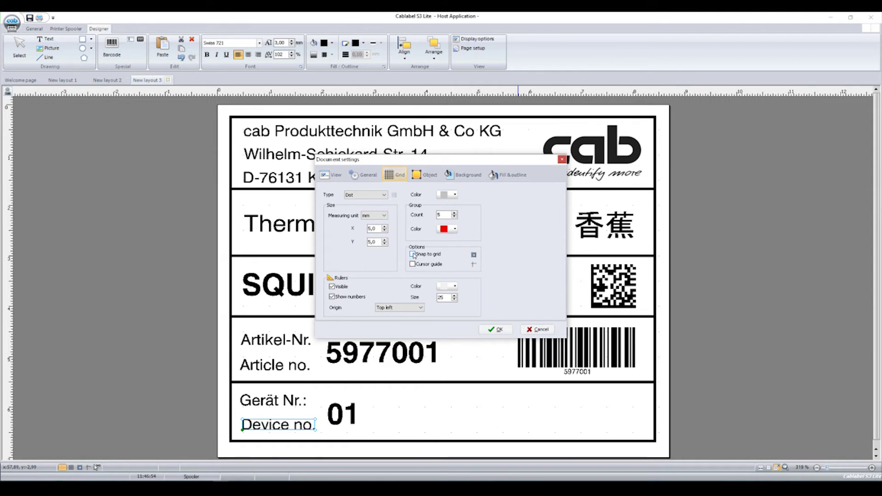
pyautogui.click(413, 254)
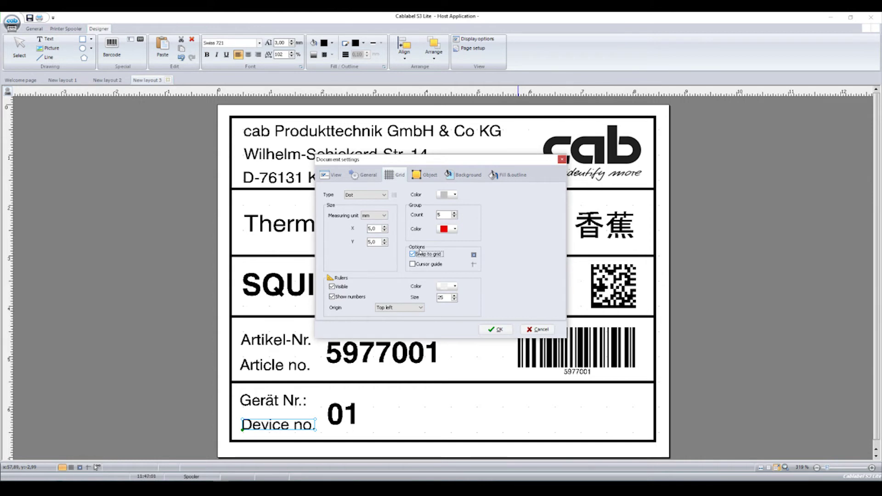
pyautogui.click(496, 329)
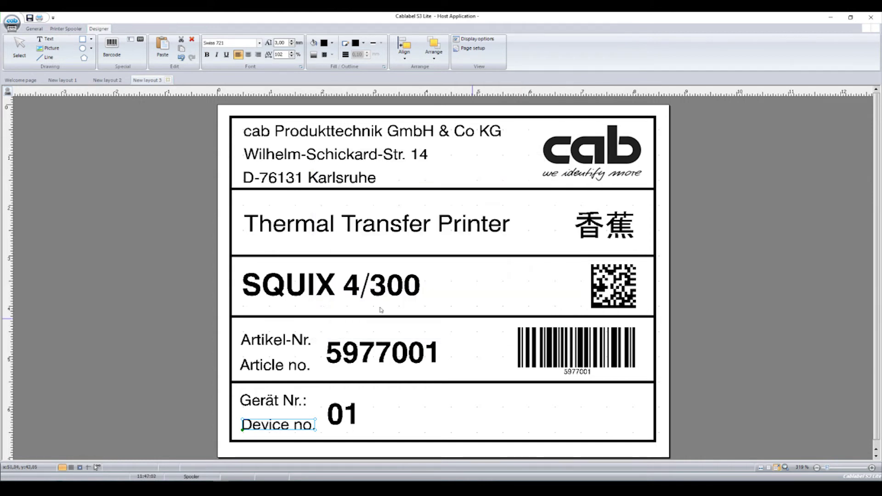
# Step: Move the Thermal Transfer Printer text, toggle snapping, enable crosshair guides, and nudge 5977001 right
pyautogui.click(346, 226)
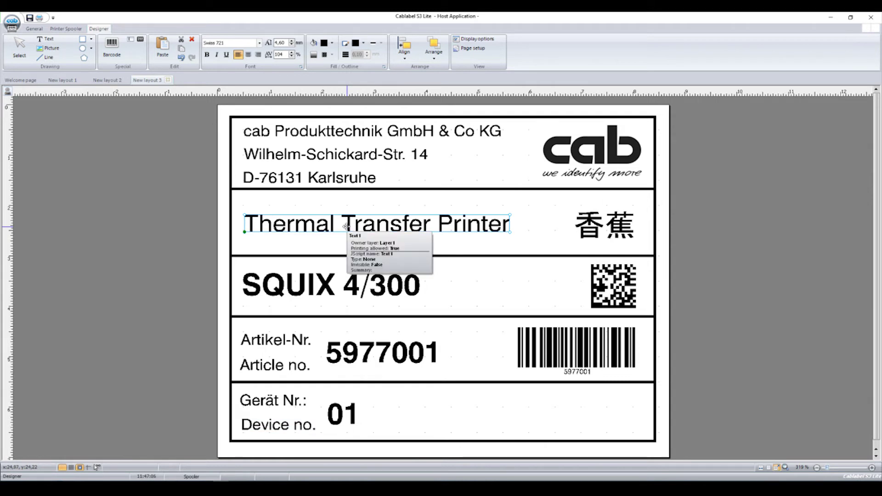
pyautogui.moveTo(346, 226); pyautogui.dragTo(367, 234)
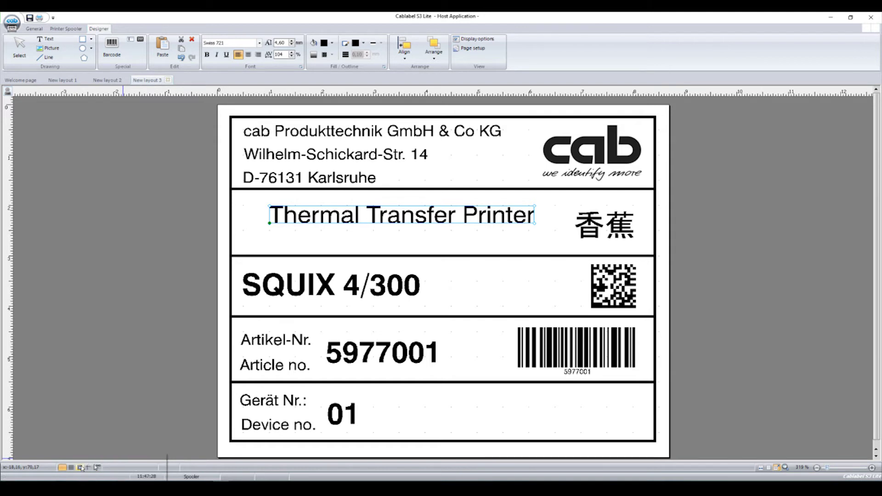
pyautogui.click(80, 467)
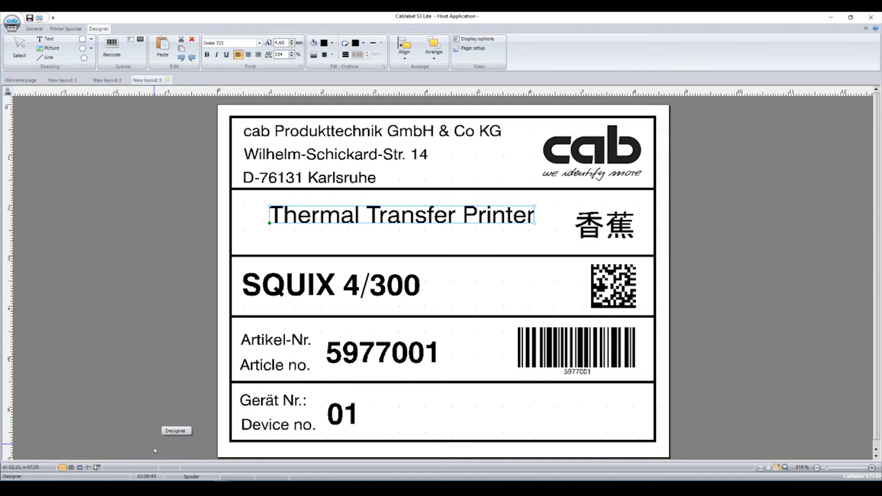
pyautogui.click(88, 467)
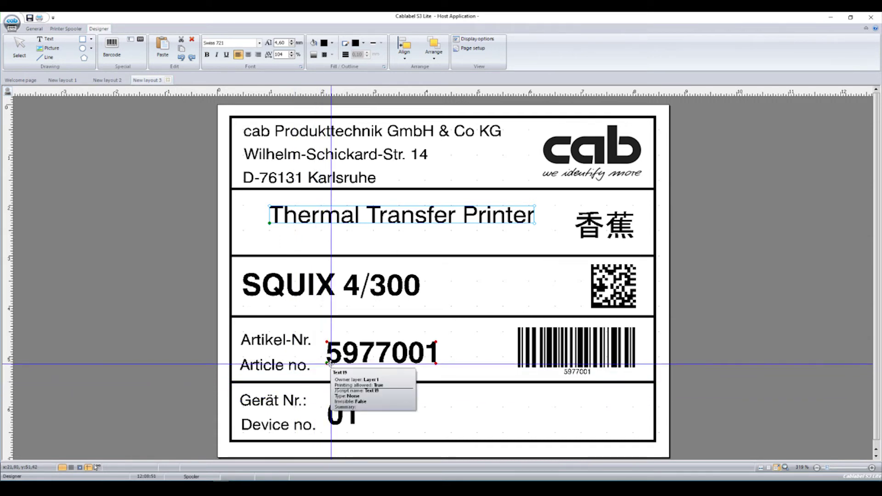
pyautogui.moveTo(329, 363)
pyautogui.mouseDown()
pyautogui.moveTo(322, 343)
pyautogui.moveTo(322, 363)
pyautogui.moveTo(341, 360)
pyautogui.mouseUp()
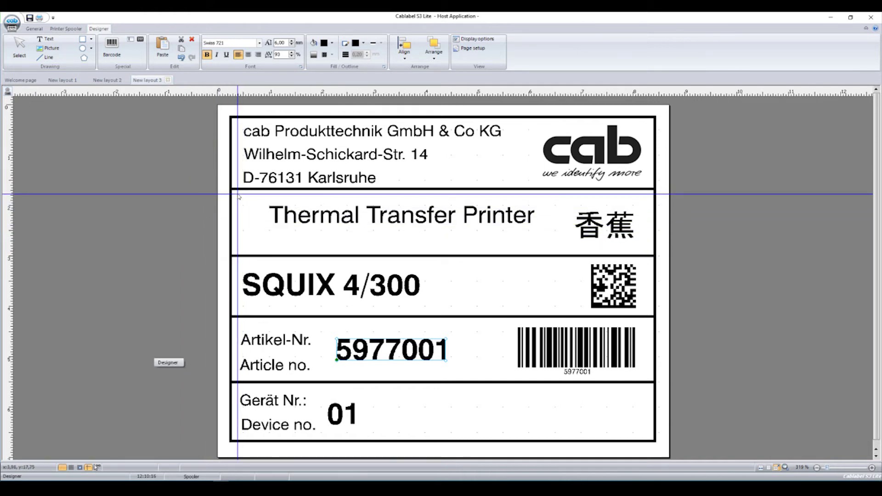
# Step: Set the Rulers Origin to Center in the document's Grid settings
pyautogui.click(230, 118)
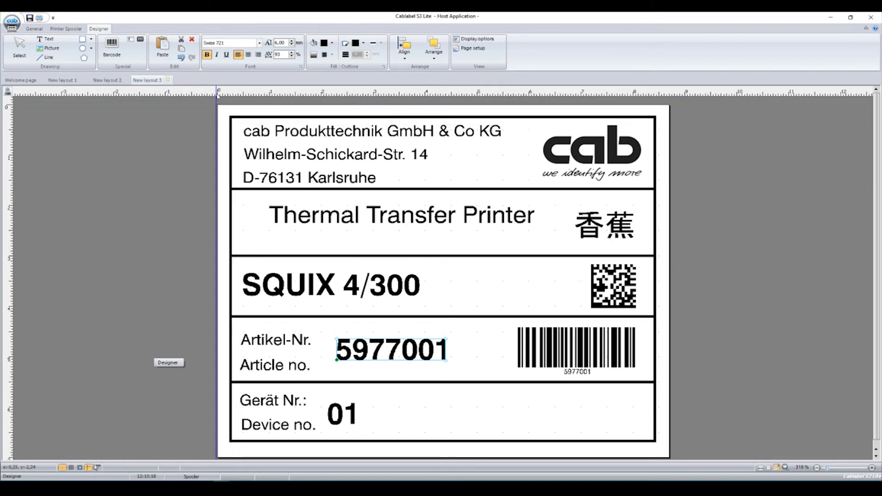
pyautogui.click(220, 105)
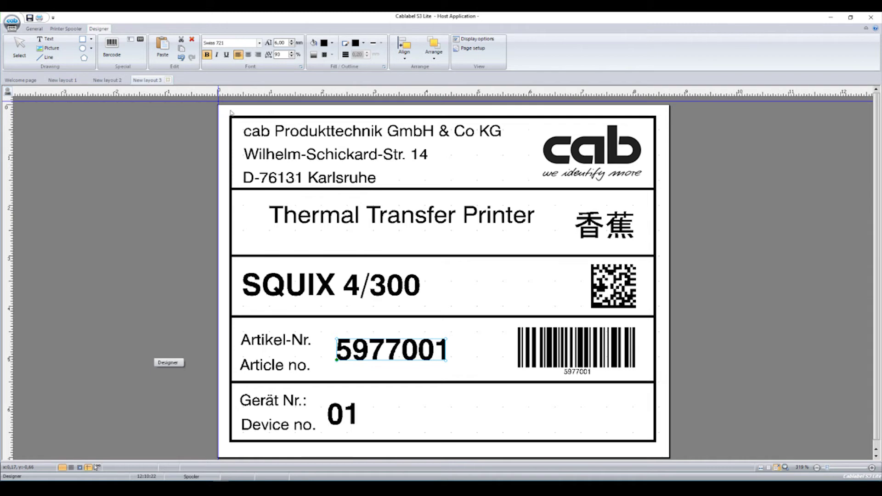
pyautogui.click(474, 39)
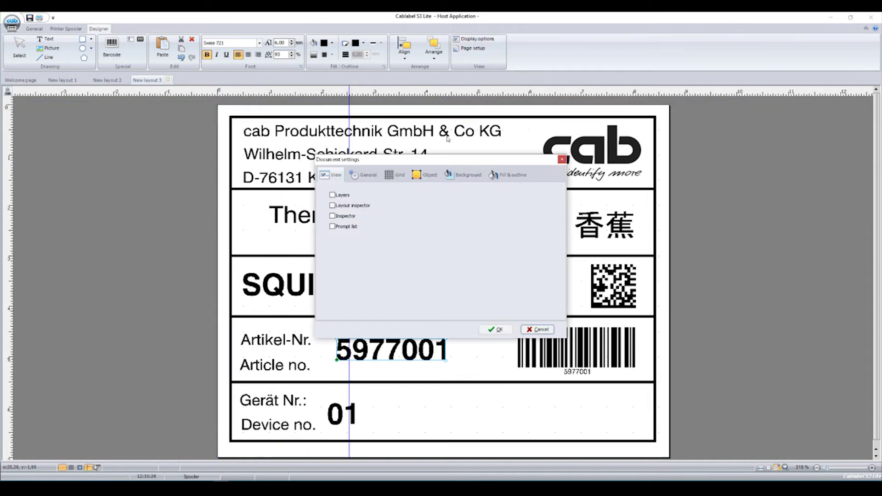
pyautogui.click(394, 176)
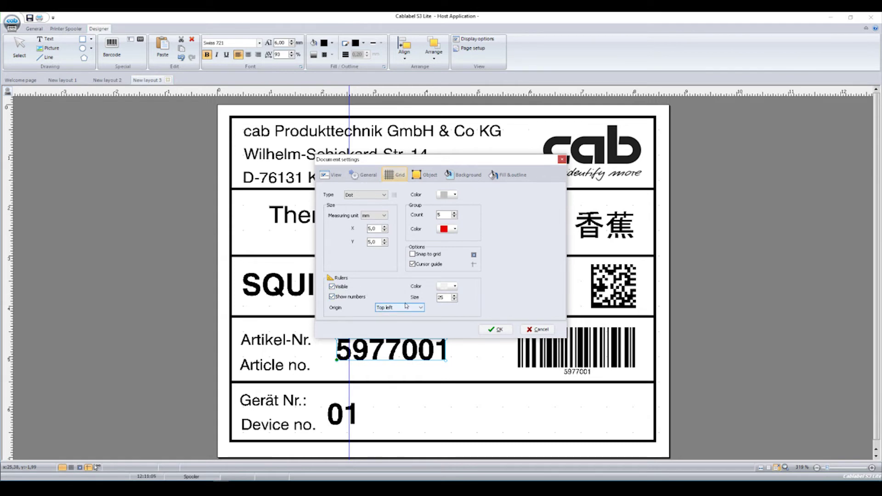
pyautogui.click(405, 309)
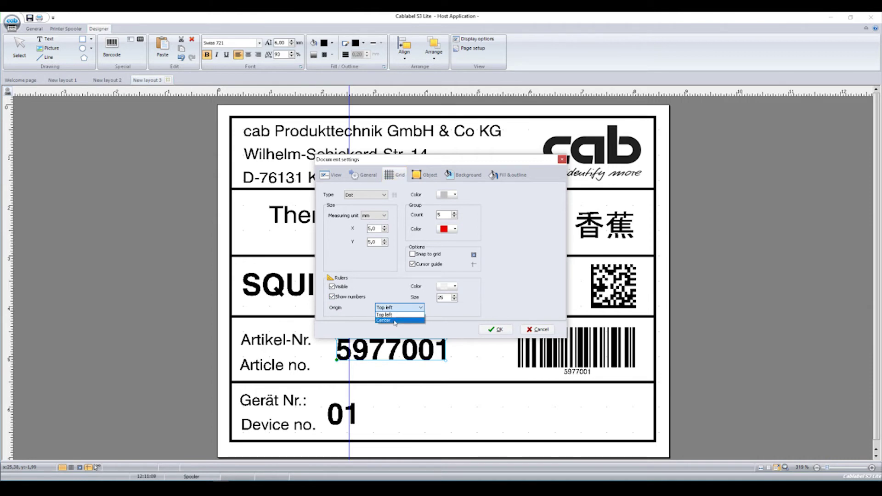
pyautogui.click(394, 321)
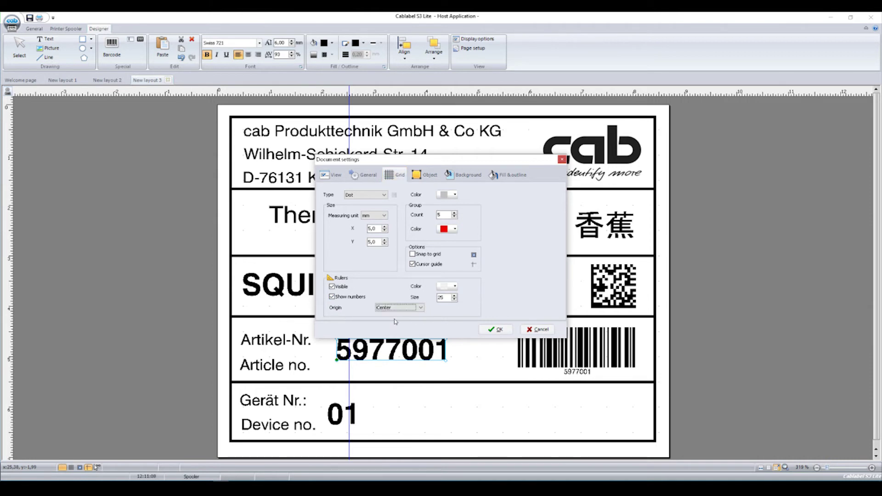
pyautogui.click(497, 330)
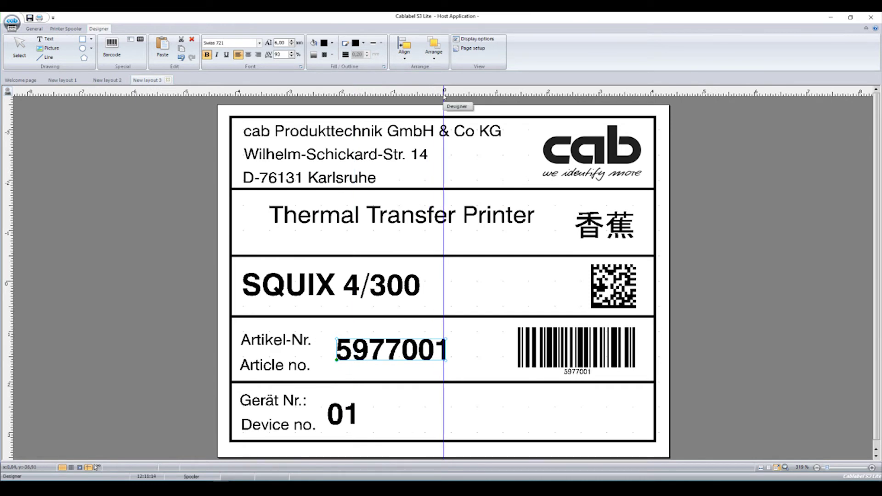
pyautogui.moveTo(445, 96)
pyautogui.mouseDown()
pyautogui.moveTo(430, 117)
pyautogui.moveTo(430, 283)
pyautogui.mouseUp()
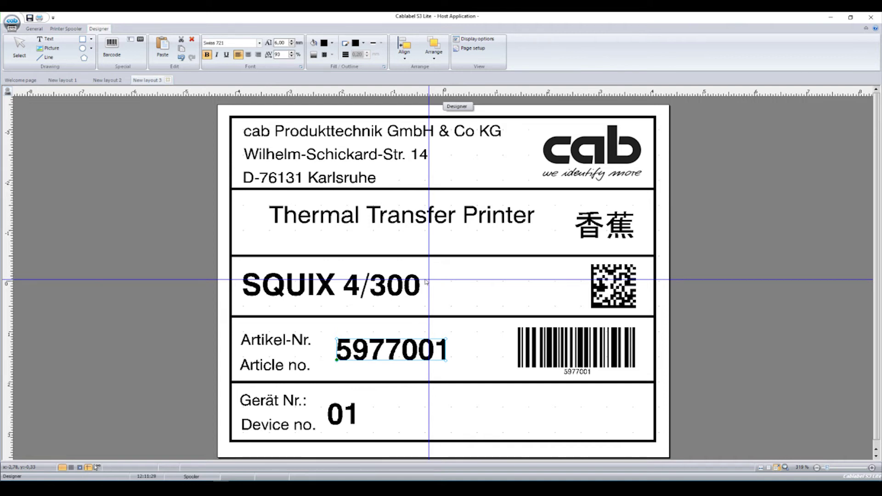
# Step: Select the SQUIX 4/300 text on the label
pyautogui.click(419, 286)
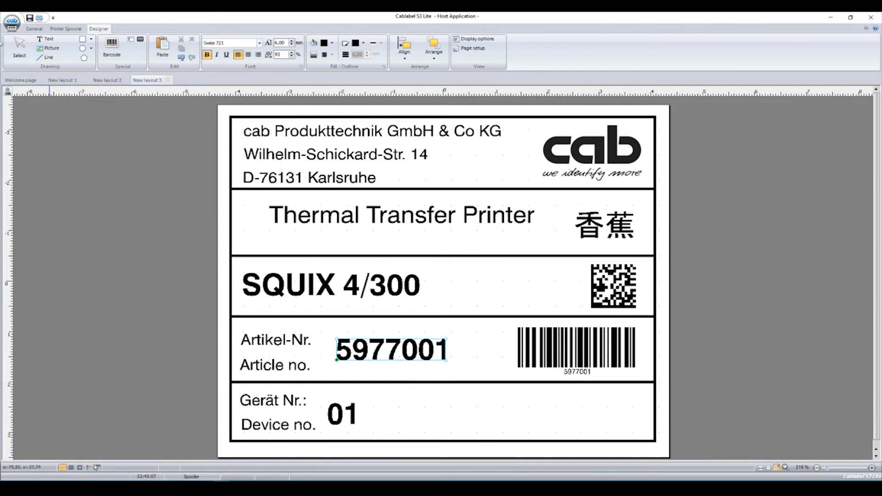
# Step: From the welcome page, create a new blank label with the wizard
pyautogui.click(20, 80)
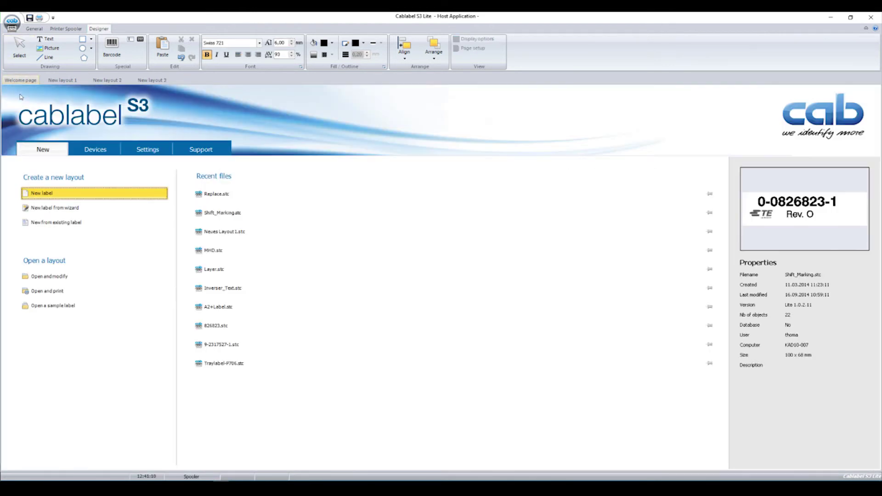
pyautogui.click(54, 207)
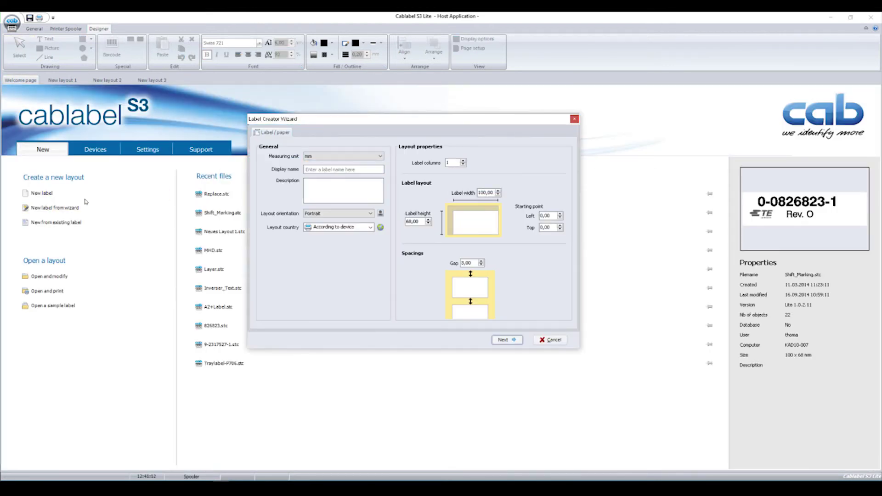
pyautogui.click(494, 340)
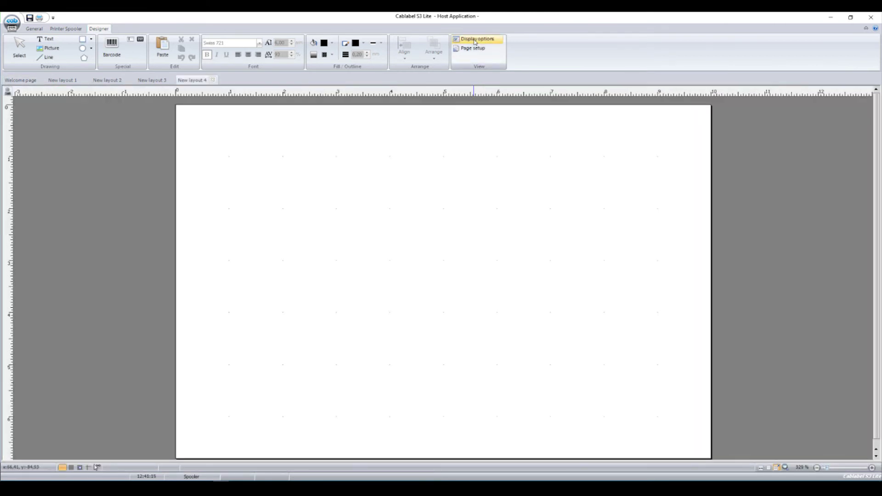
# Step: Set the Background image file as the label's background picture in Document settings
pyautogui.click(475, 40)
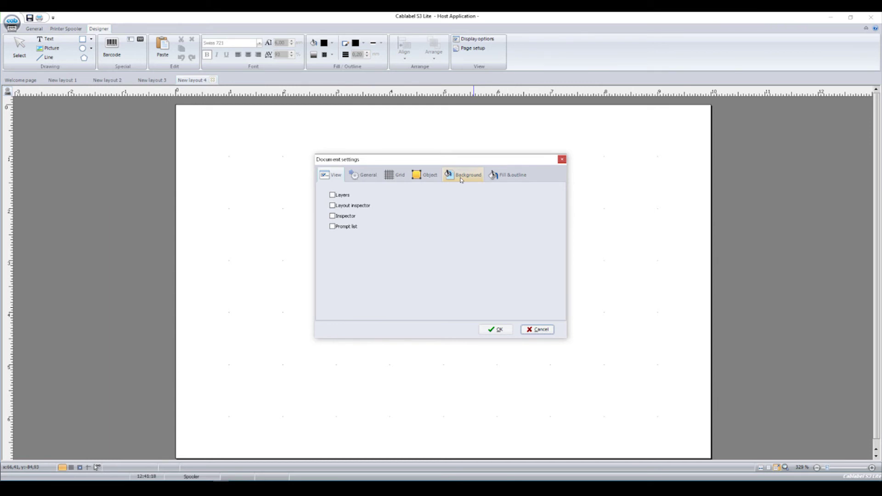
pyautogui.click(461, 179)
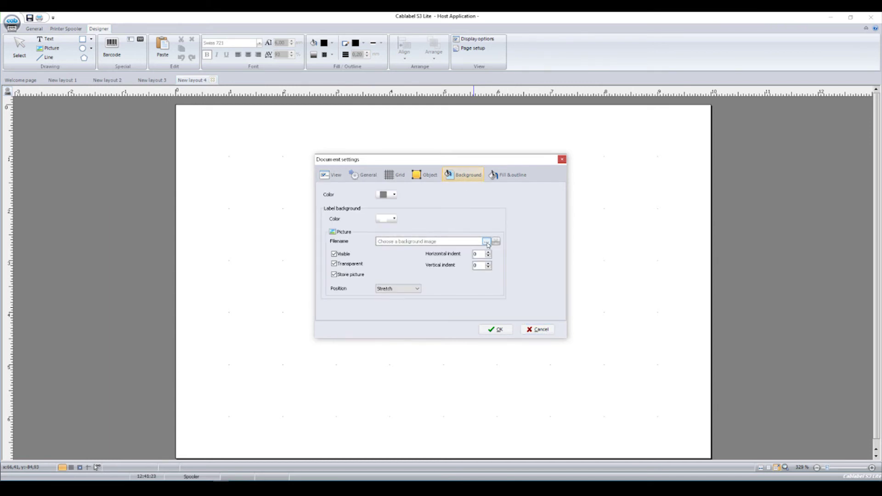
pyautogui.click(487, 242)
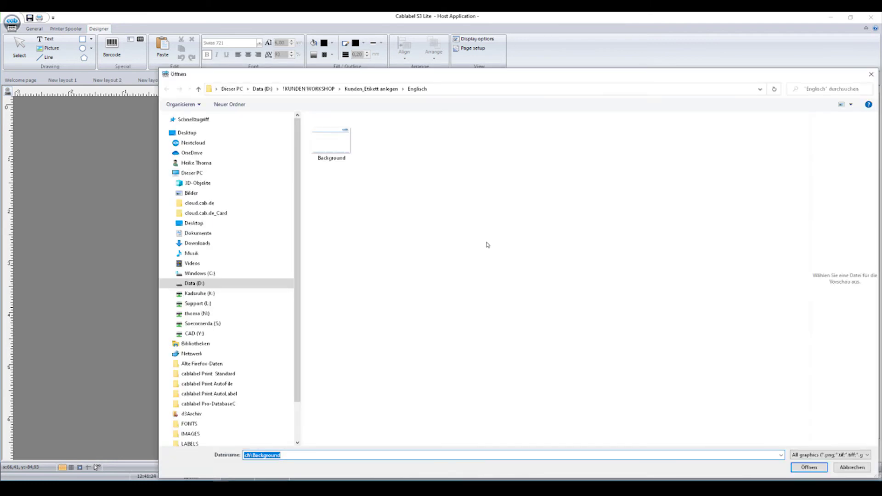
pyautogui.click(333, 152)
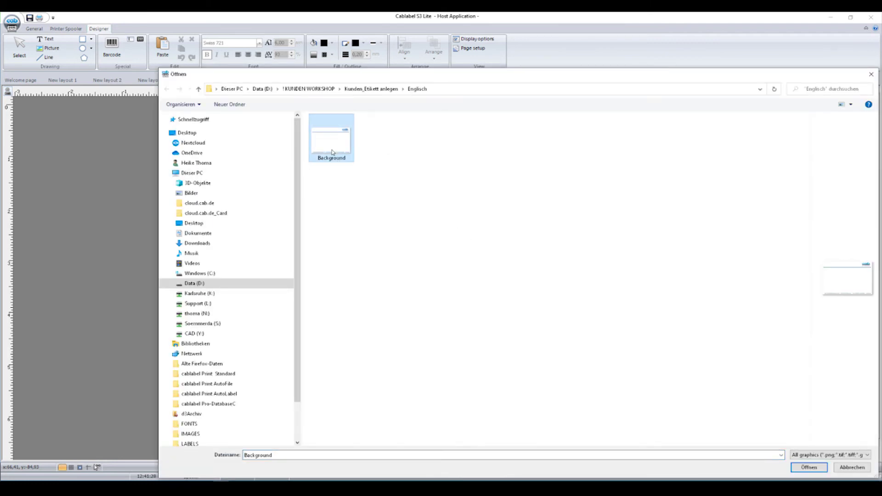
pyautogui.click(868, 457)
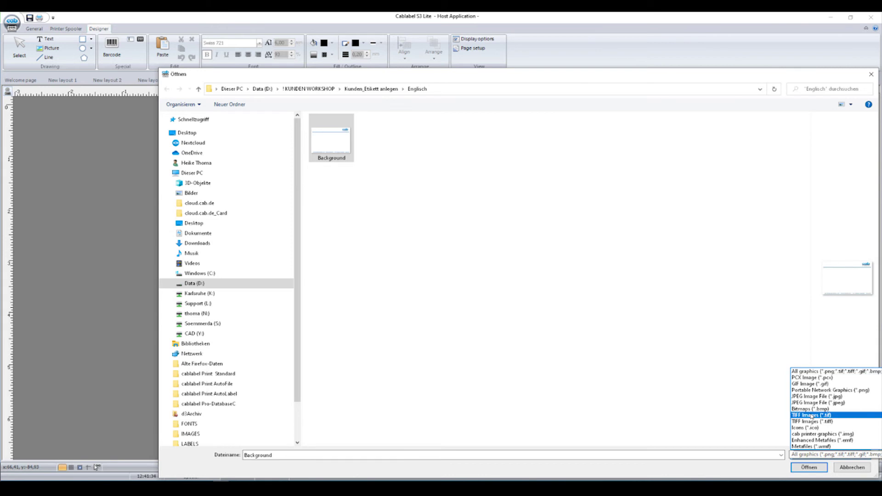
pyautogui.click(804, 469)
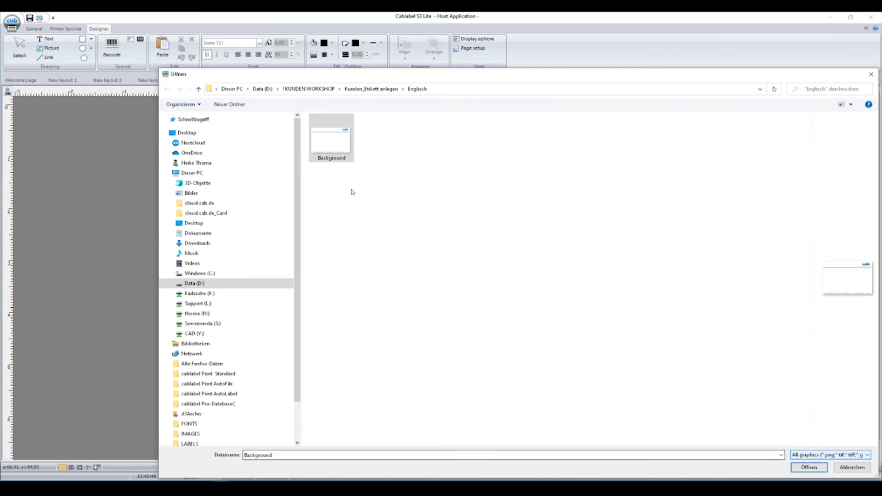
pyautogui.click(336, 156)
pyautogui.click(808, 467)
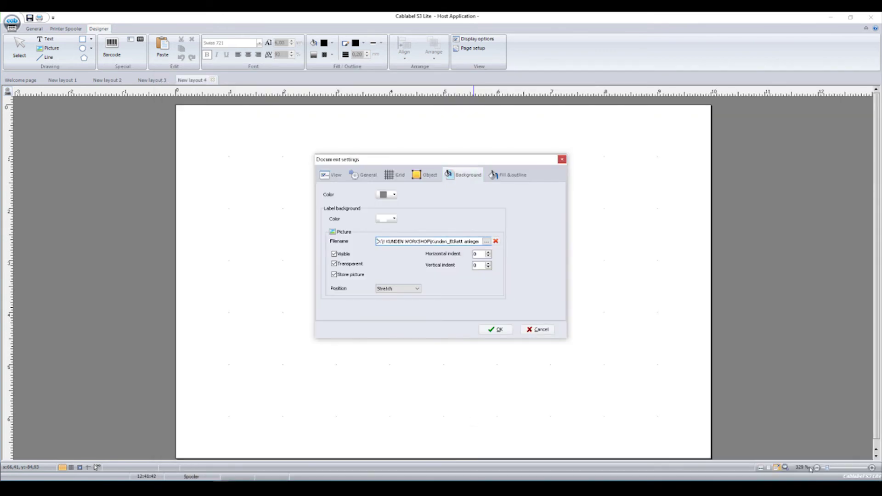
pyautogui.click(492, 330)
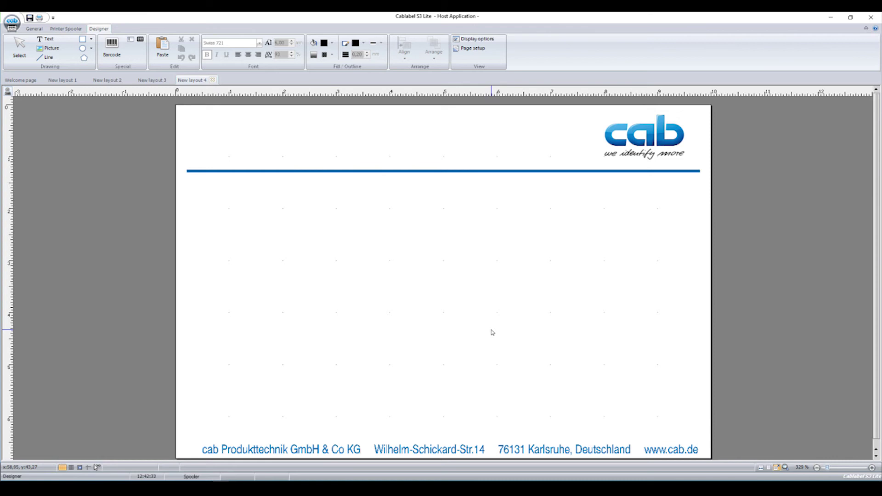
# Step: Add a text object reading 'TEXT' to the label
pyautogui.click(57, 40)
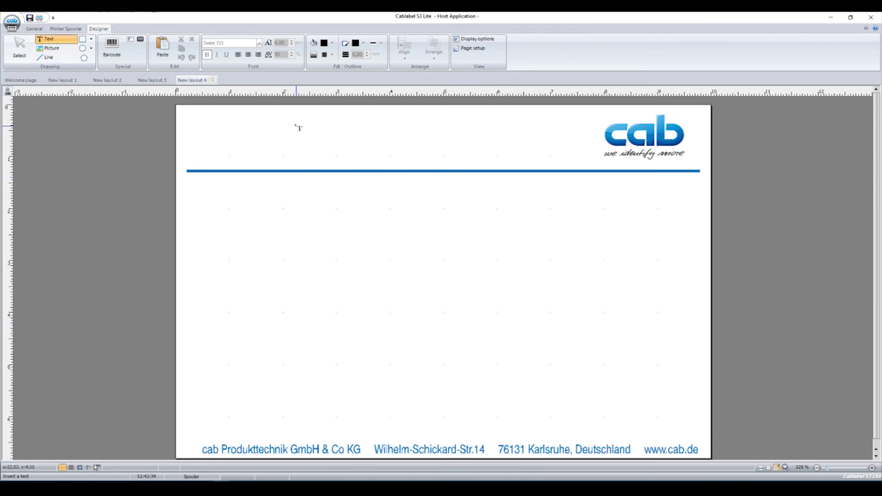
pyautogui.click(428, 139)
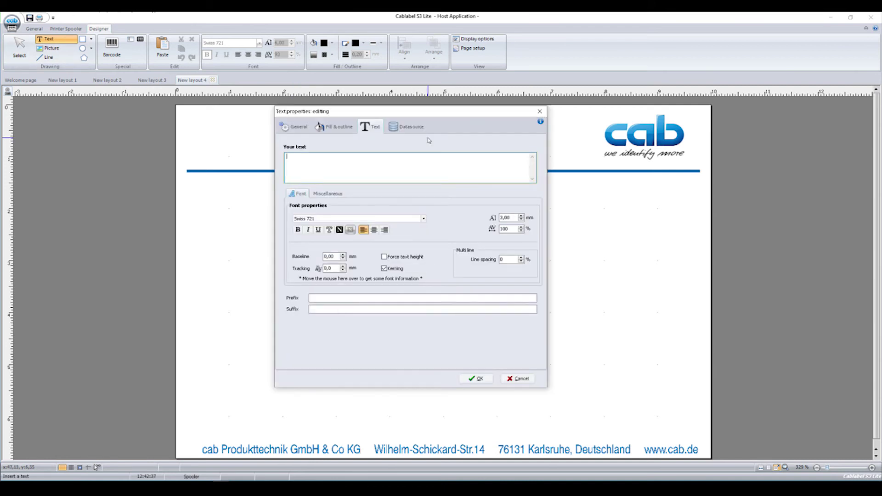
pyautogui.write('TEXT')
pyautogui.click(476, 379)
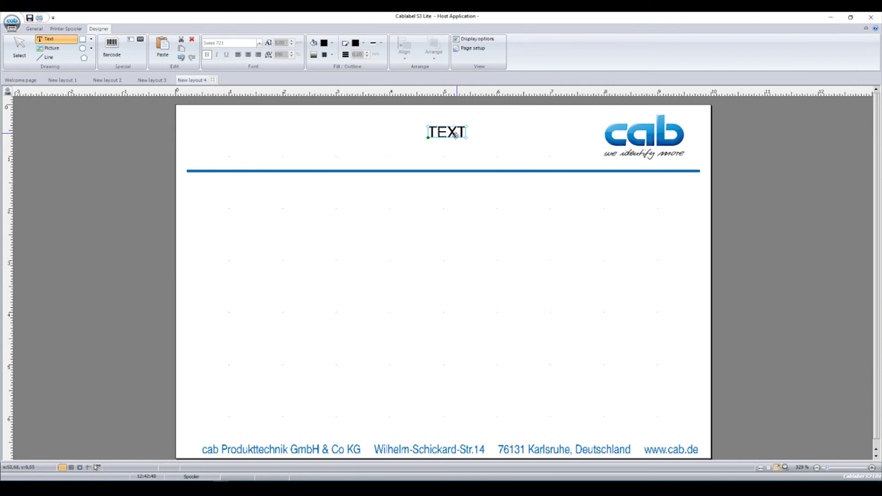
# Step: Move the TEXT object beside the cab logo above the blue rule and enlarge it
pyautogui.moveTo(454, 132); pyautogui.dragTo(505, 154)
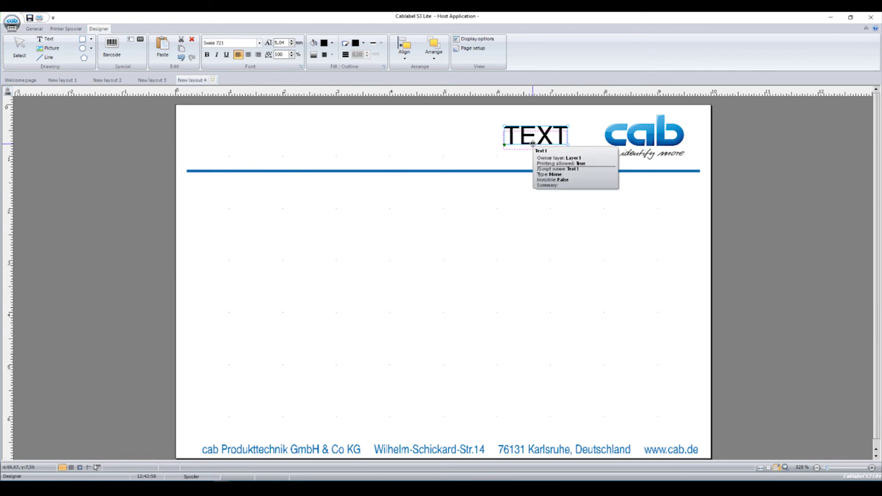
pyautogui.press('Down')
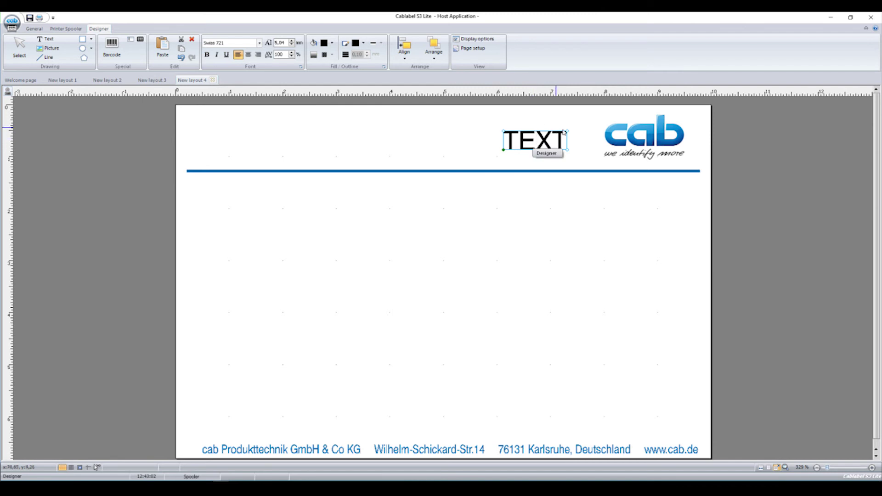
pyautogui.moveTo(568, 131); pyautogui.dragTo(234, 143)
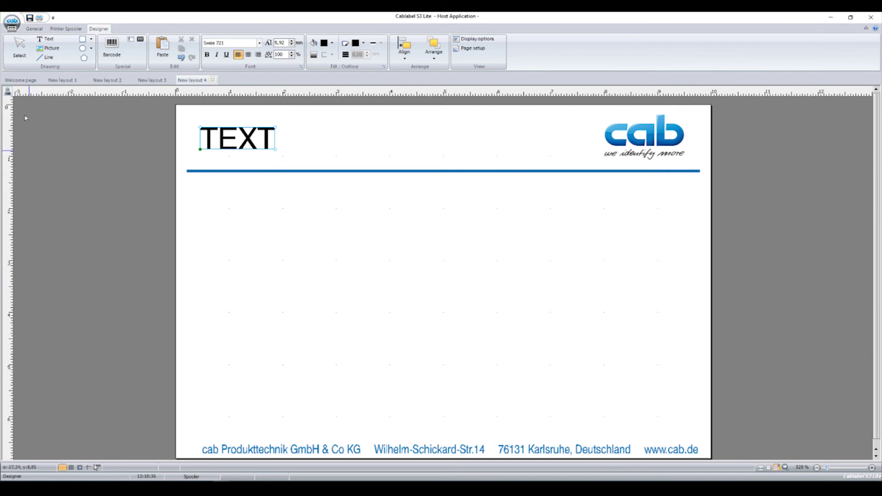
# Step: Open the Shrink tube 1 and Shrink tube 2 label files together, then show Shrink tube 1
pyautogui.click(12, 24)
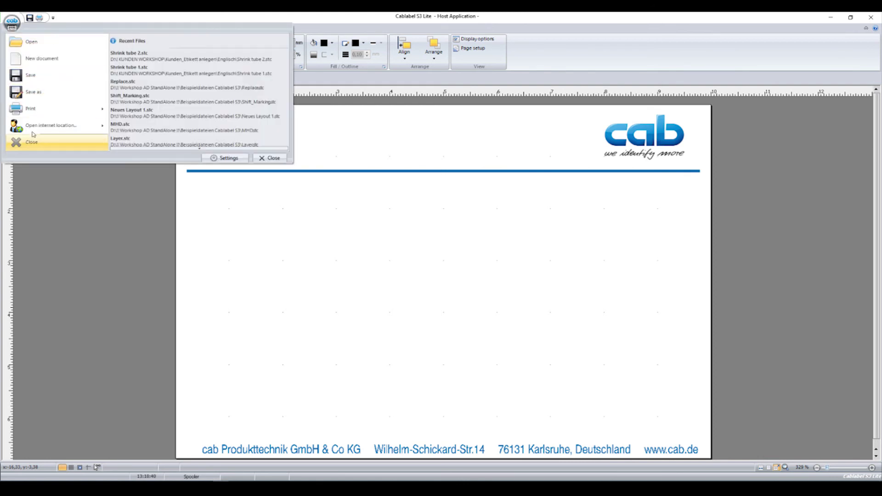
pyautogui.click(32, 41)
pyautogui.click(387, 147)
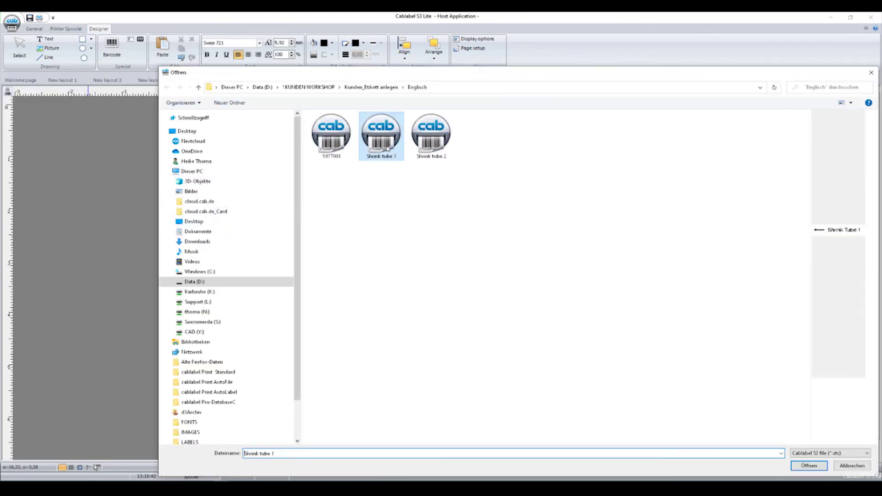
pyautogui.keyDown('ctrl'); pyautogui.click(440, 151); pyautogui.keyUp('ctrl')
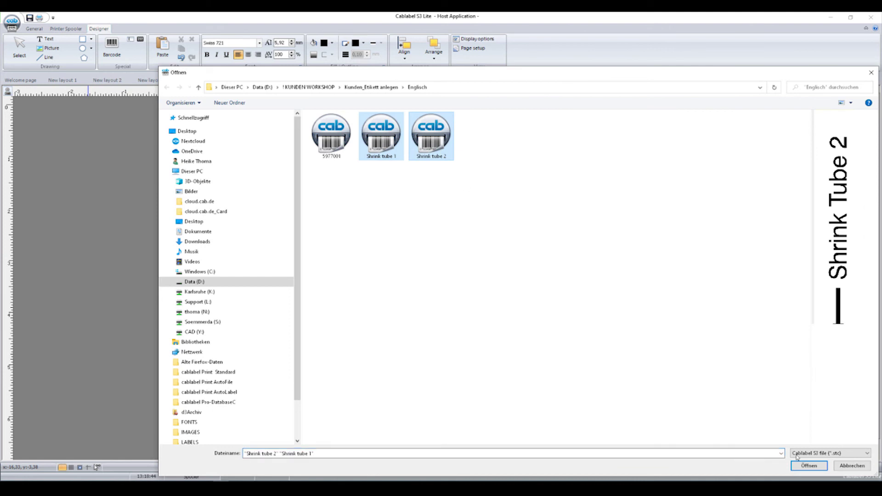
pyautogui.click(817, 467)
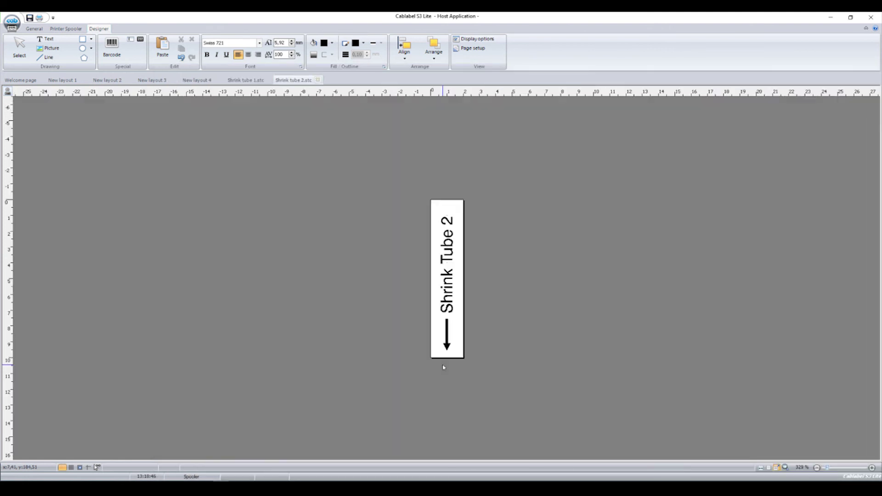
pyautogui.click(244, 81)
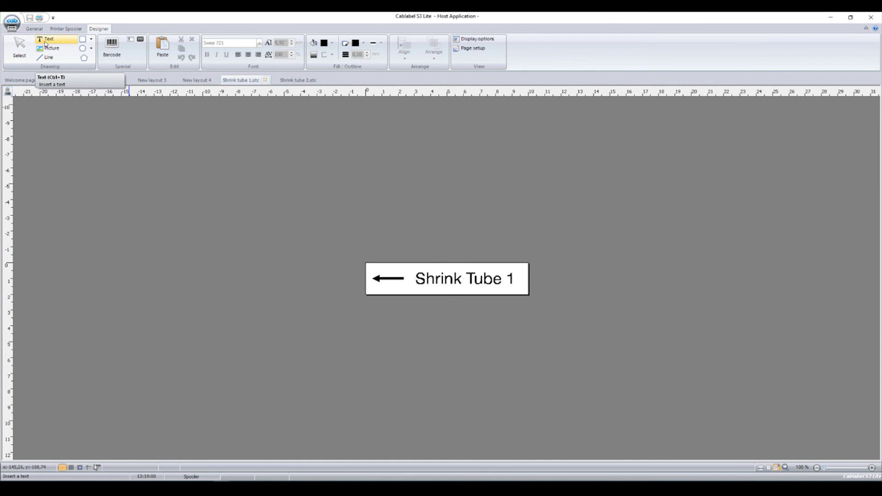
# Step: Set the printer's print image rotation to 90° for Shrink tube 1, then cancel printing
pyautogui.click(40, 19)
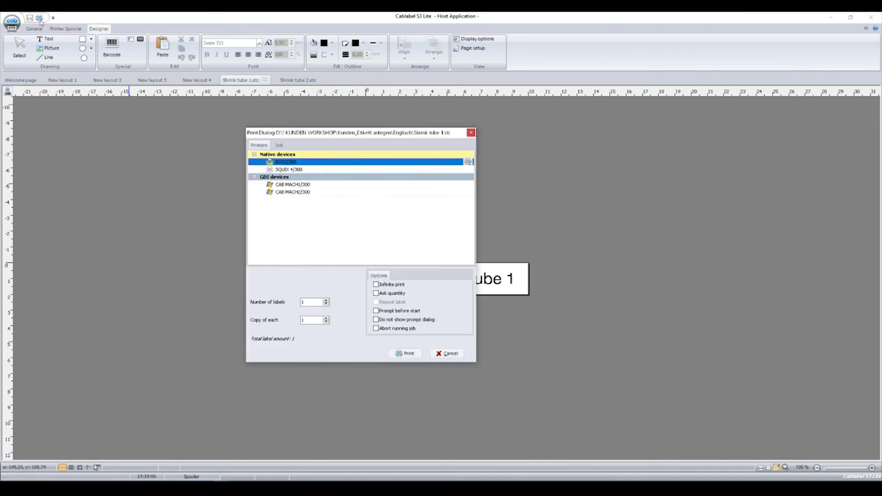
pyautogui.click(468, 162)
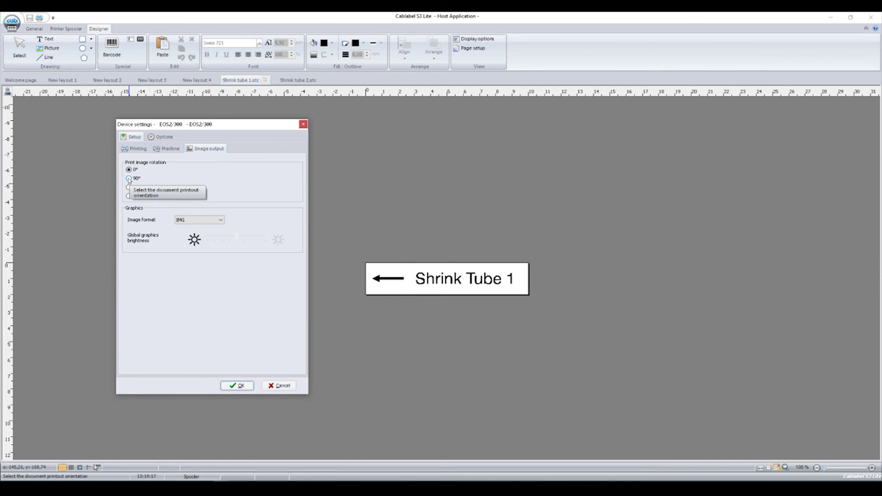
pyautogui.click(129, 179)
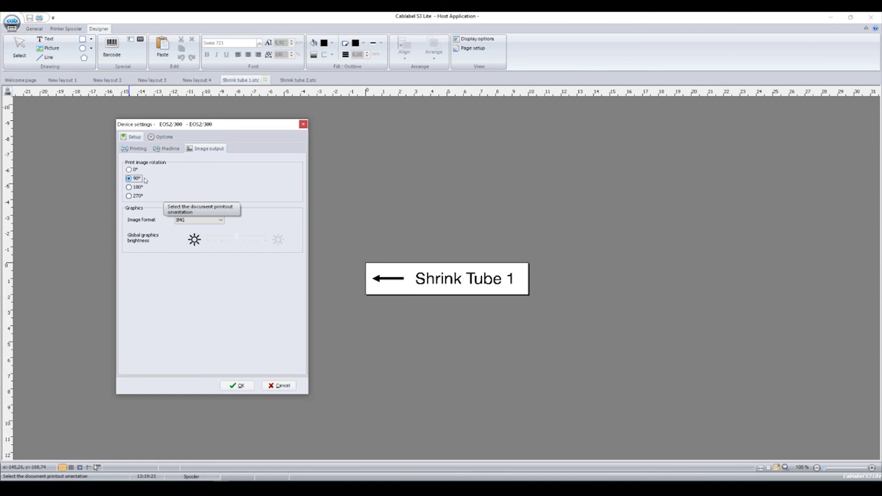
pyautogui.click(239, 386)
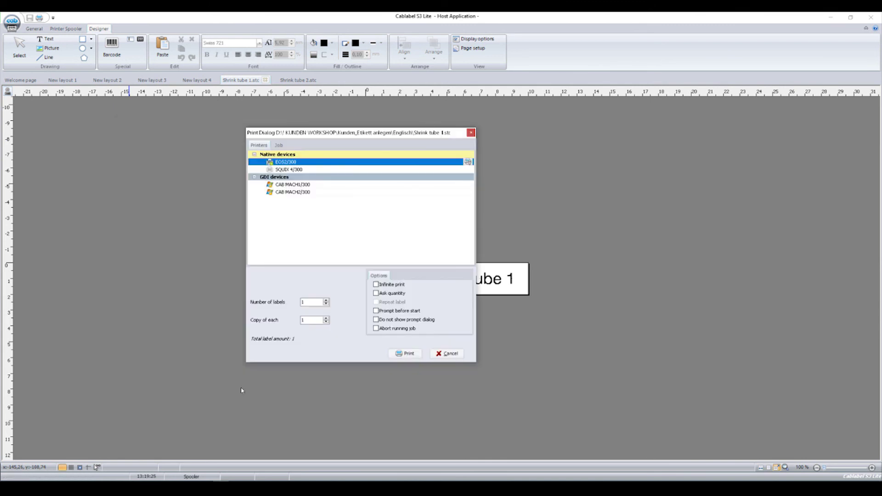
pyautogui.click(445, 354)
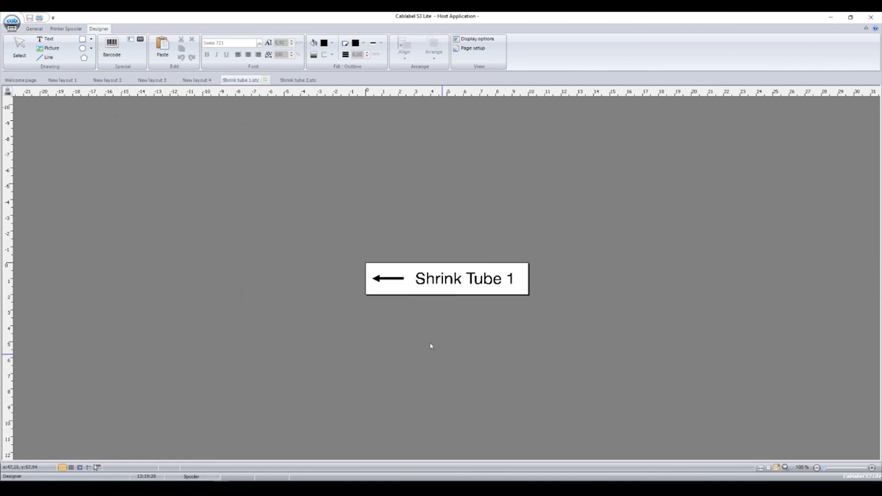
# Step: Display the Shrink tube 2 label in landscape orientation
pyautogui.click(296, 80)
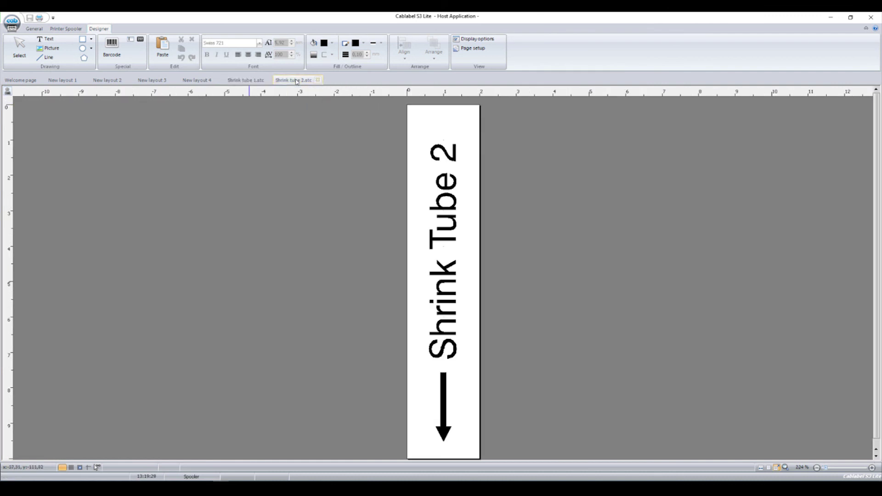
pyautogui.click(8, 93)
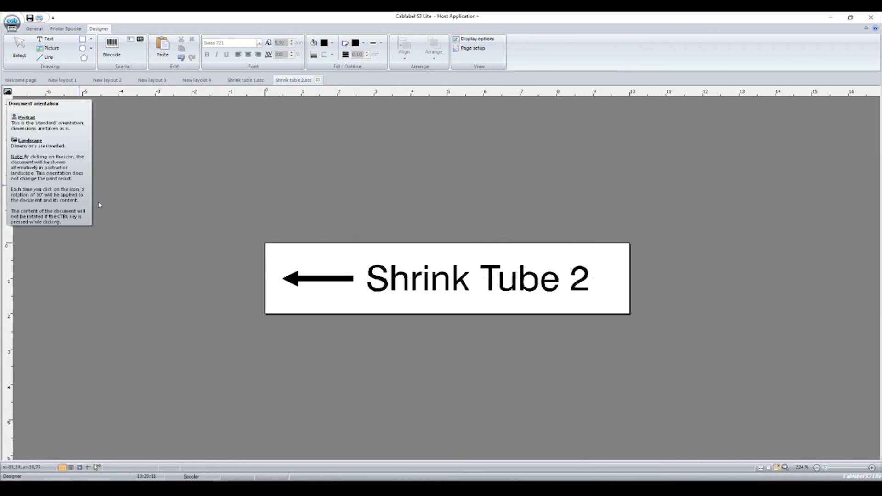